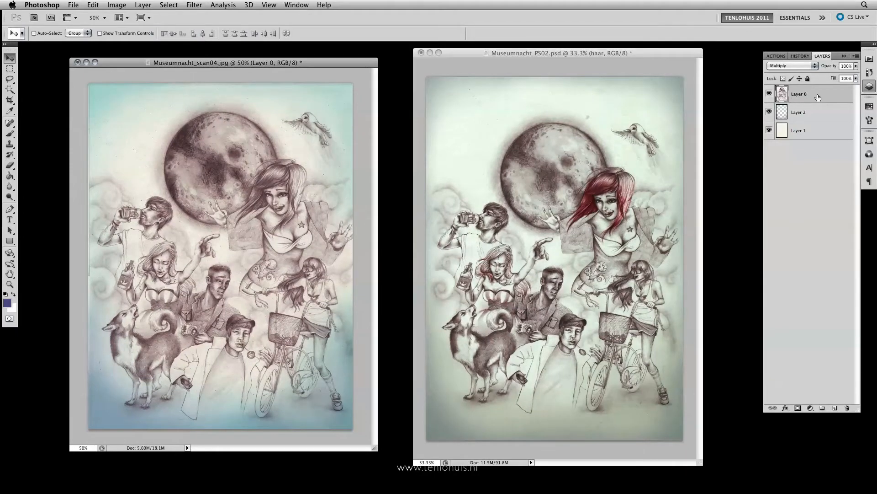
# Duplicate Layer 0 within the Museumnacht_scan04.jpg document, keeping the copy's suggested name.
pyautogui.click(857, 57)
pyautogui.click(797, 73)
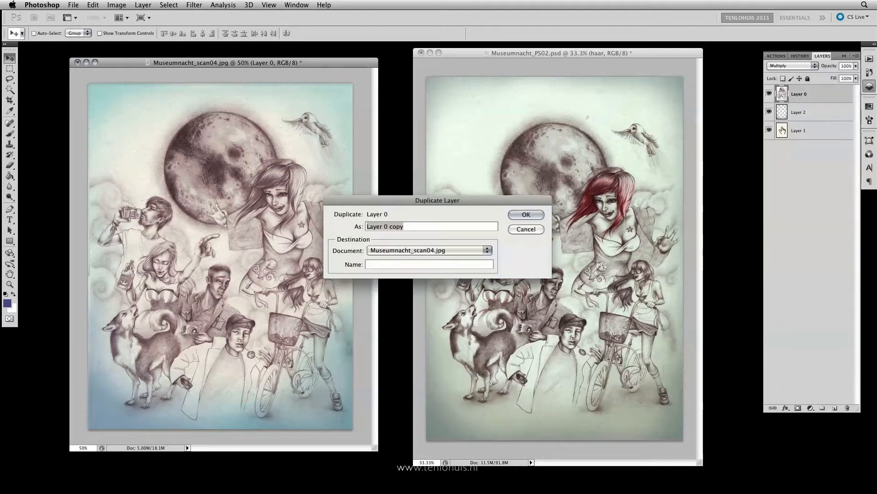
pyautogui.click(533, 215)
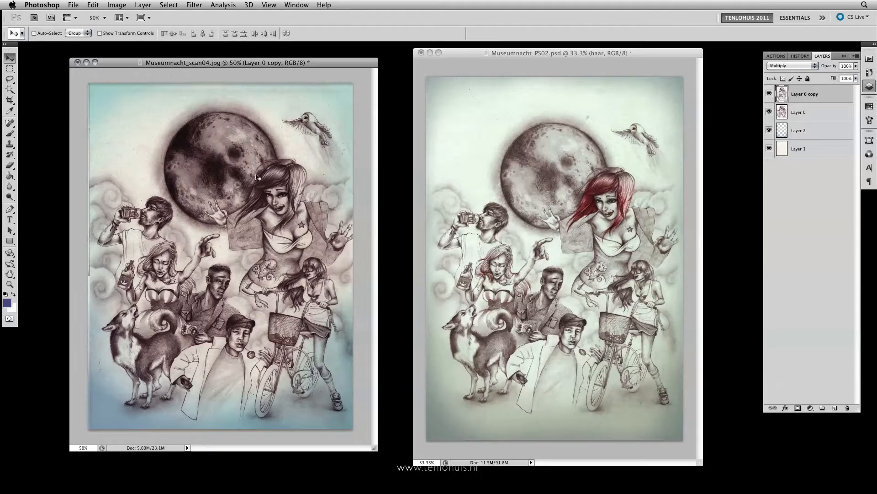
# Colorize the duplicated sketch layer magenta-red with Hue/Saturation, using hue 325, saturation 62 and lightness 0.
pyautogui.click(116, 5)
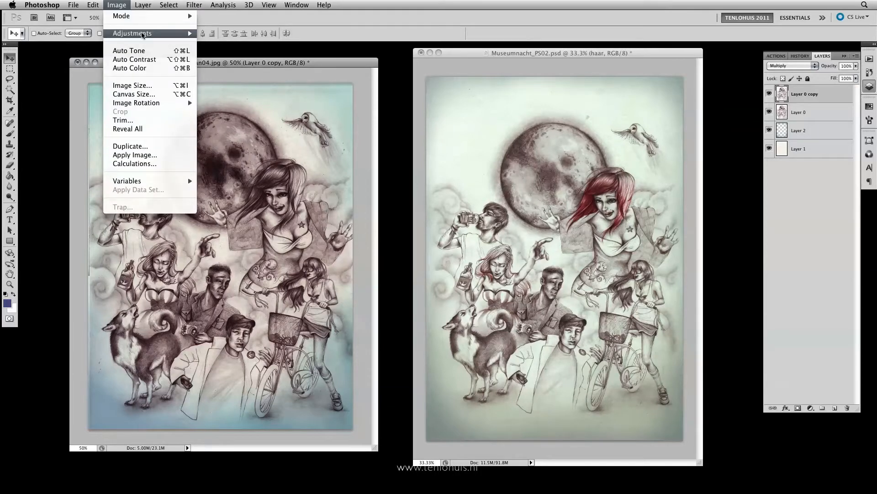
pyautogui.moveTo(146, 33)
pyautogui.click(234, 87)
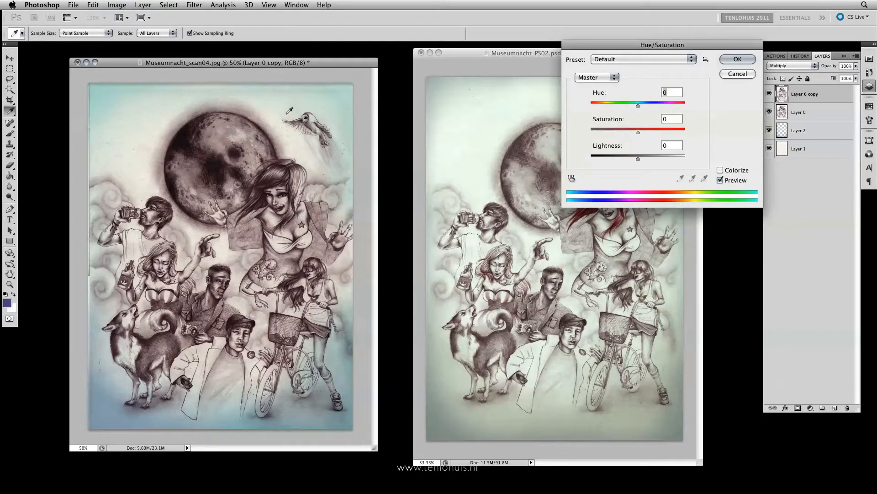
pyautogui.click(721, 170)
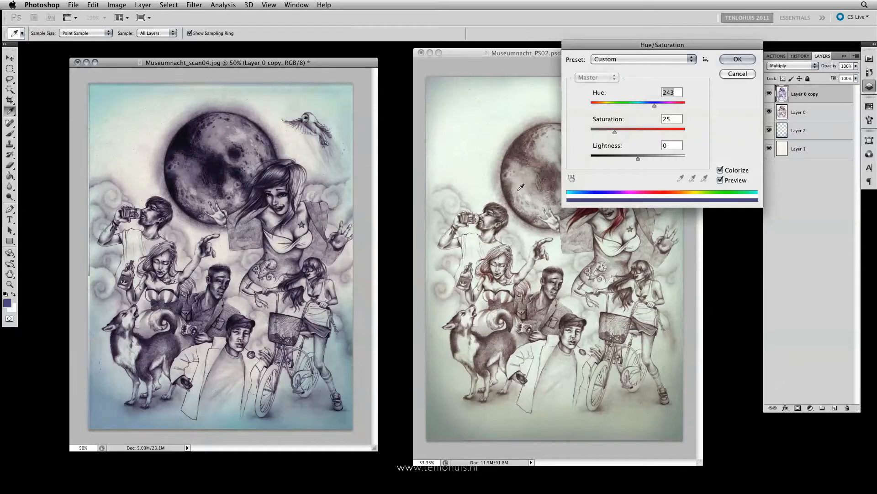
pyautogui.moveTo(626, 131); pyautogui.dragTo(676, 109)
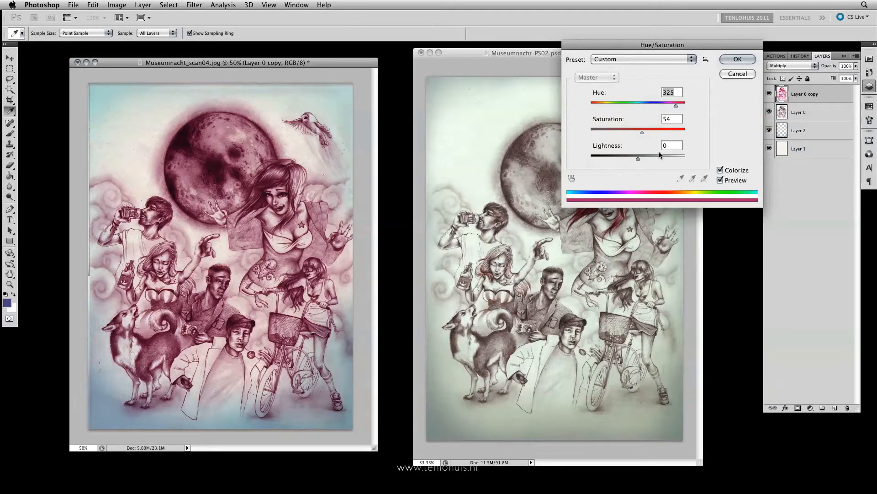
pyautogui.moveTo(647, 132); pyautogui.dragTo(649, 132)
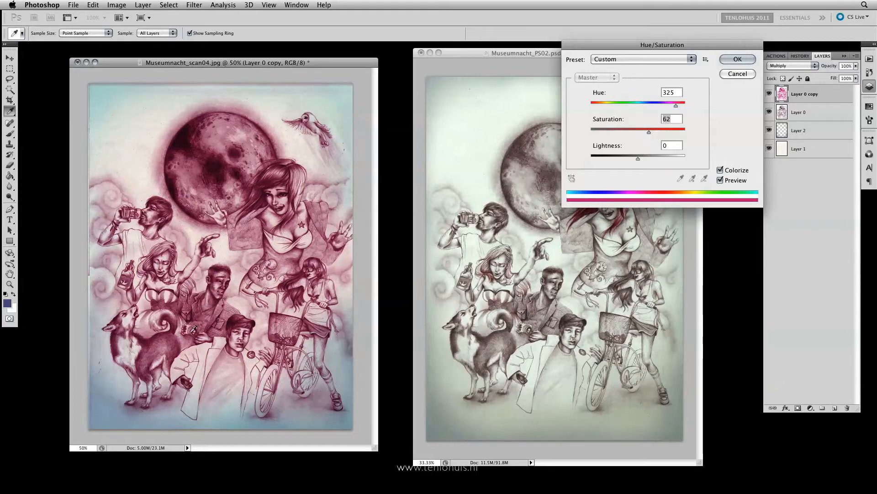
pyautogui.click(737, 59)
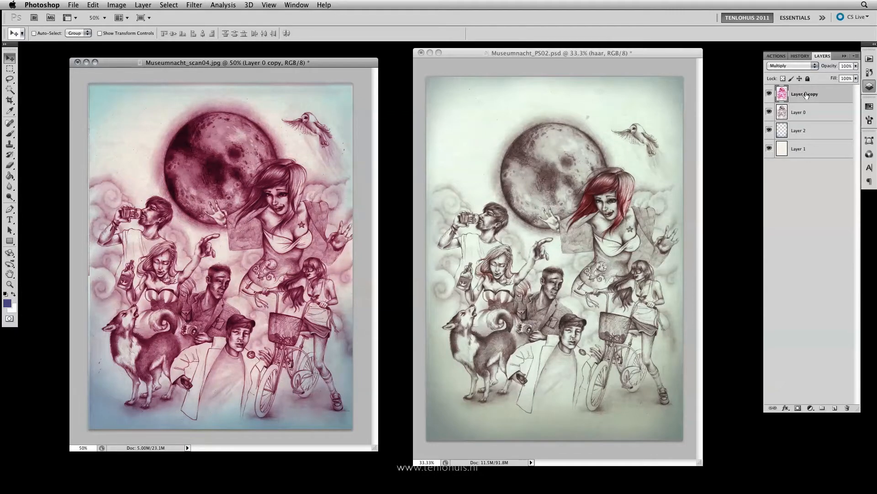
# Add a layer mask to Layer 0 copy and fill the mask with black to hide the colorized sketch.
pyautogui.click(798, 408)
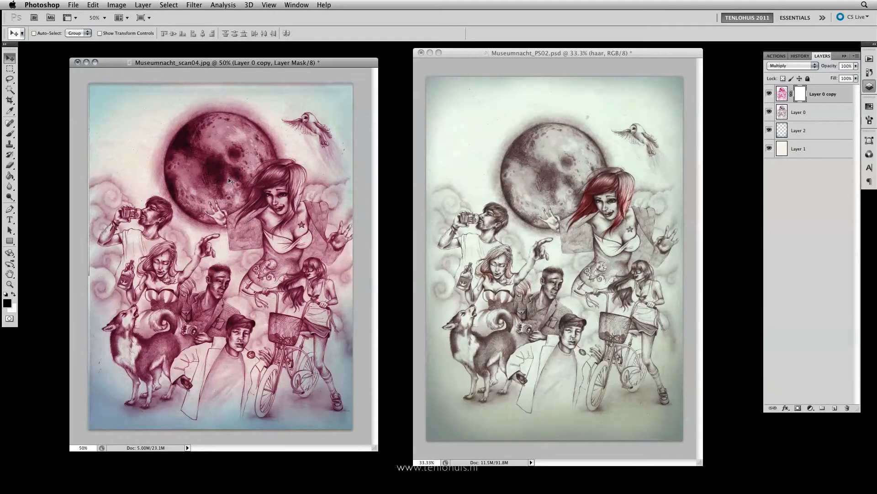
pyautogui.click(10, 177)
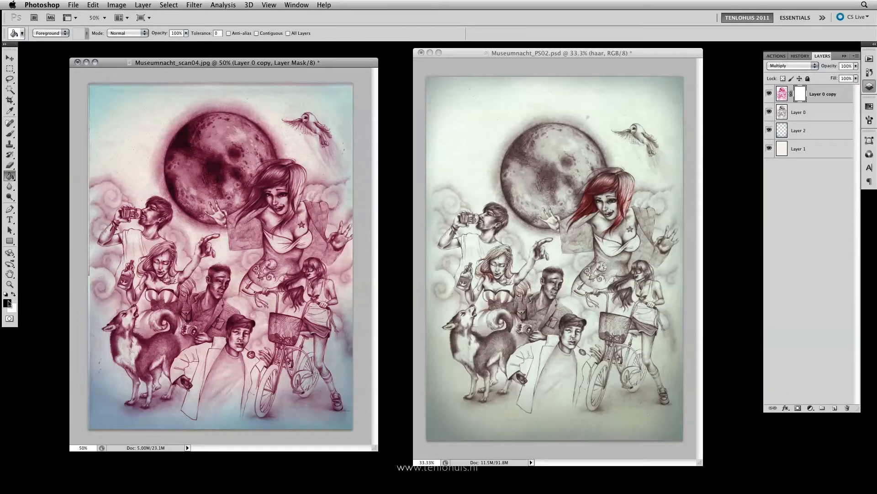
pyautogui.click(237, 179)
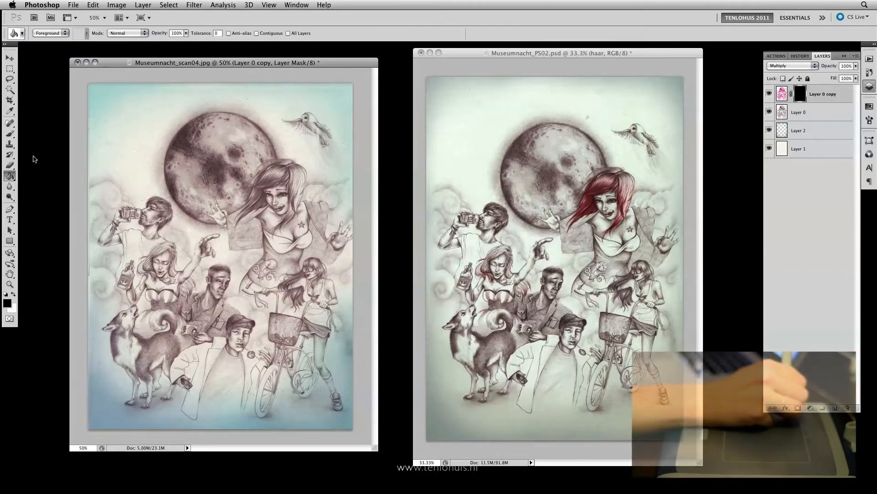
# Set up a soft Brush of 100 px with 0% hardness and white as the foreground color.
pyautogui.press('b')
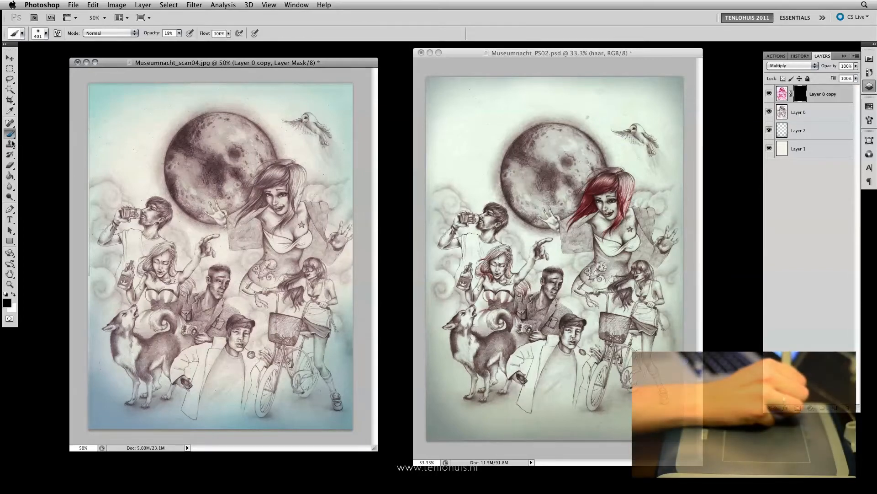
pyautogui.click(46, 34)
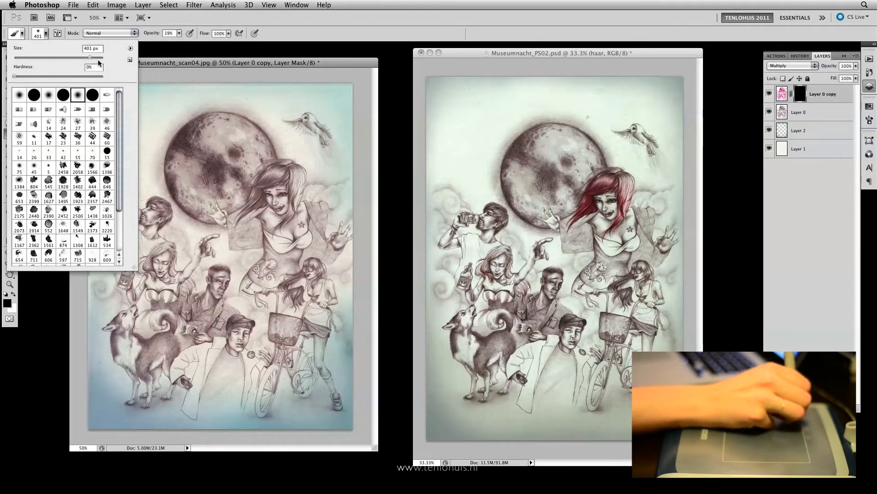
pyautogui.moveTo(89, 58); pyautogui.dragTo(81, 58)
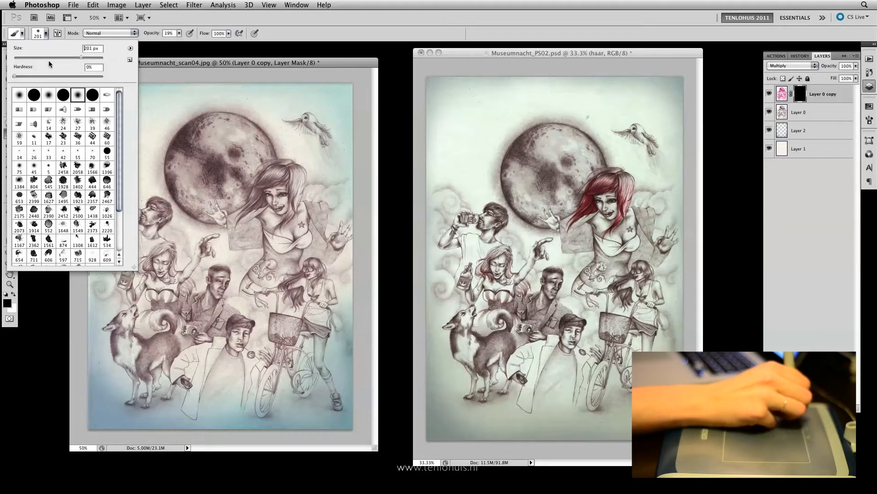
pyautogui.moveTo(81, 58); pyautogui.dragTo(58, 59)
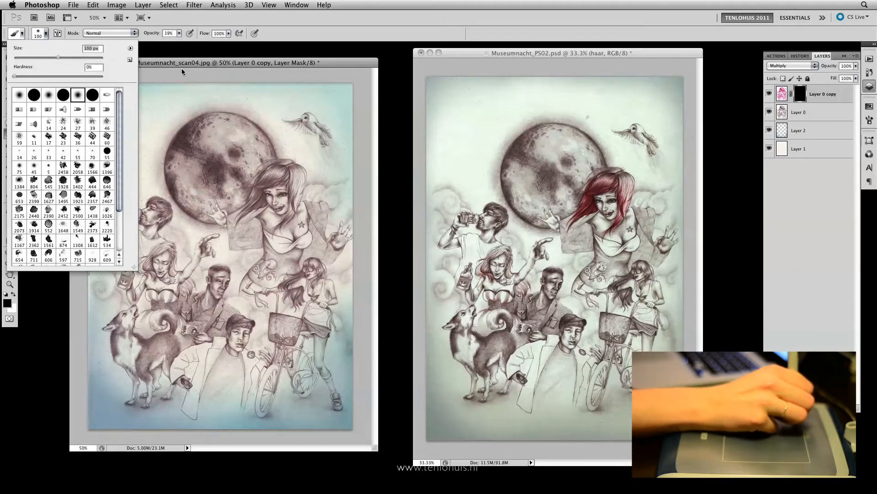
pyautogui.click(197, 63)
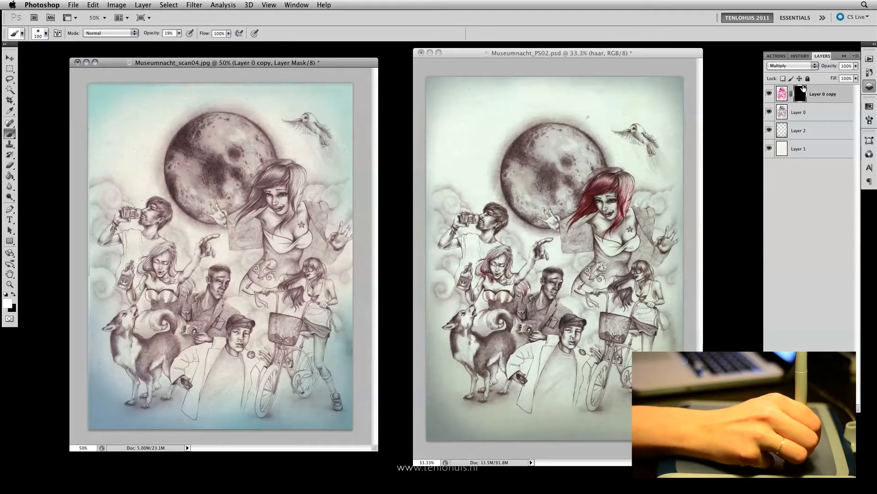
# Target Layer 0 copy's mask, set brush opacity to 100%, and paint white over the fringe of the woman in front of the moon.
pyautogui.click(781, 95)
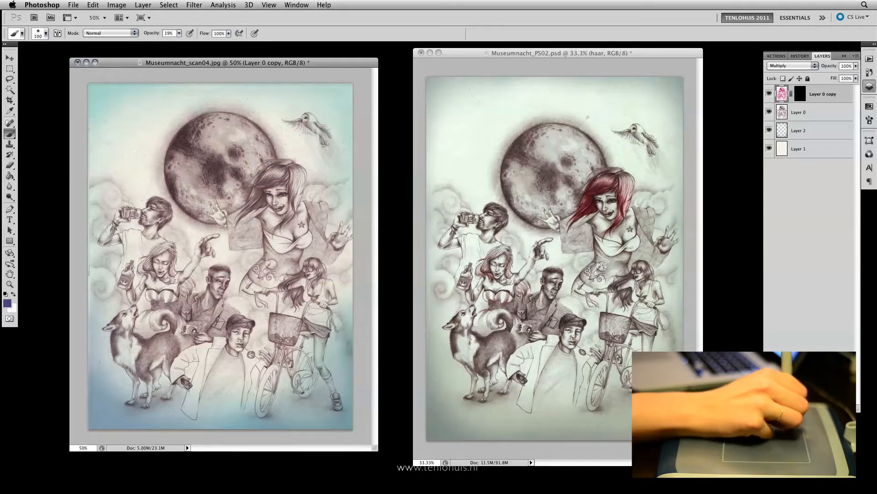
pyautogui.click(800, 94)
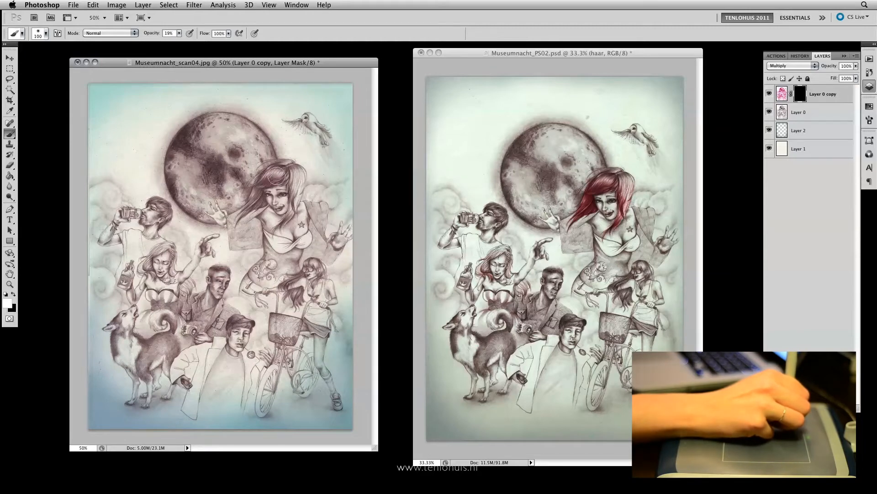
pyautogui.click(178, 33)
pyautogui.moveTo(178, 36); pyautogui.dragTo(191, 44)
pyautogui.click(209, 63)
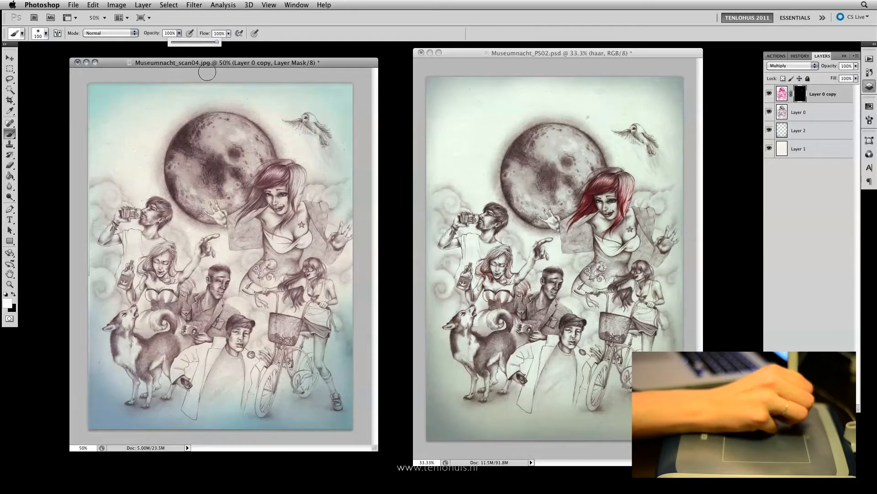
pyautogui.moveTo(271, 173)
pyautogui.mouseDown()
pyautogui.moveTo(265, 187)
pyautogui.moveTo(278, 182)
pyautogui.moveTo(271, 176)
pyautogui.moveTo(254, 201)
pyautogui.mouseUp()
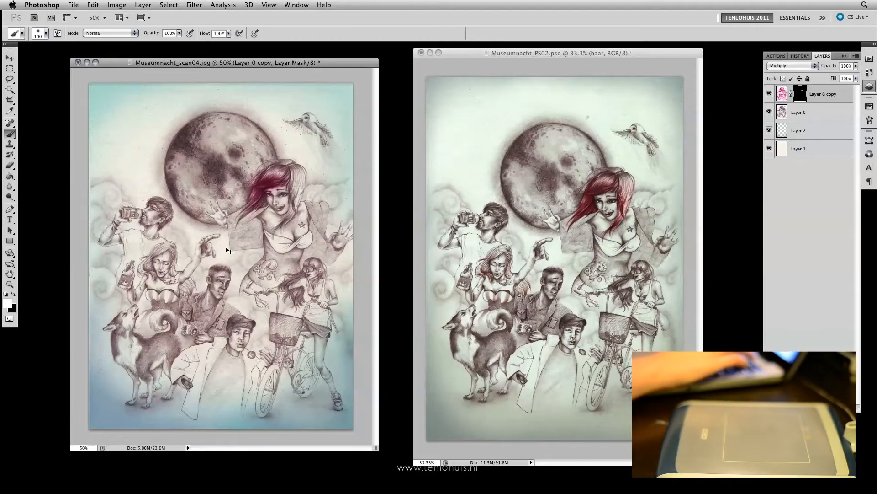
# Reduce the brush size to 64 px for detailed mask painting on the woman's hair.
pyautogui.press('super+equal')
pyautogui.press('super+equal')
pyautogui.press('super+equal')
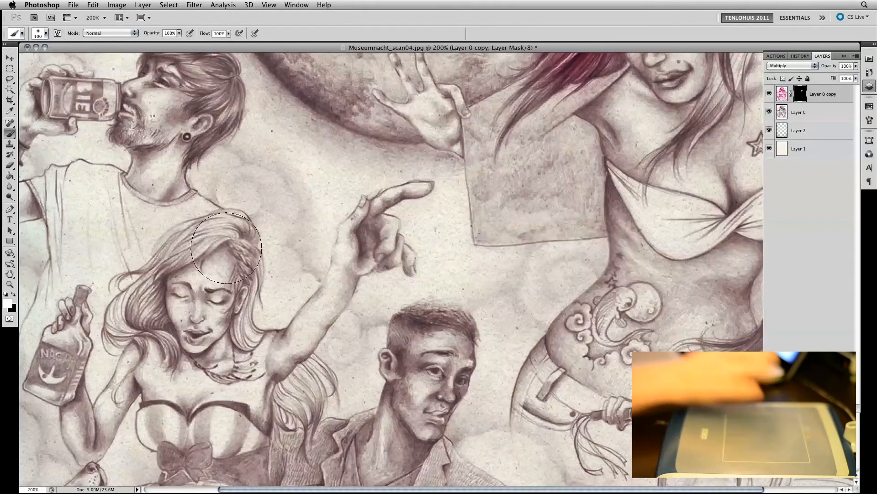
pyautogui.press('h')
pyautogui.moveTo(565, 148)
pyautogui.mouseDown()
pyautogui.moveTo(458, 221)
pyautogui.moveTo(462, 247)
pyautogui.mouseUp()
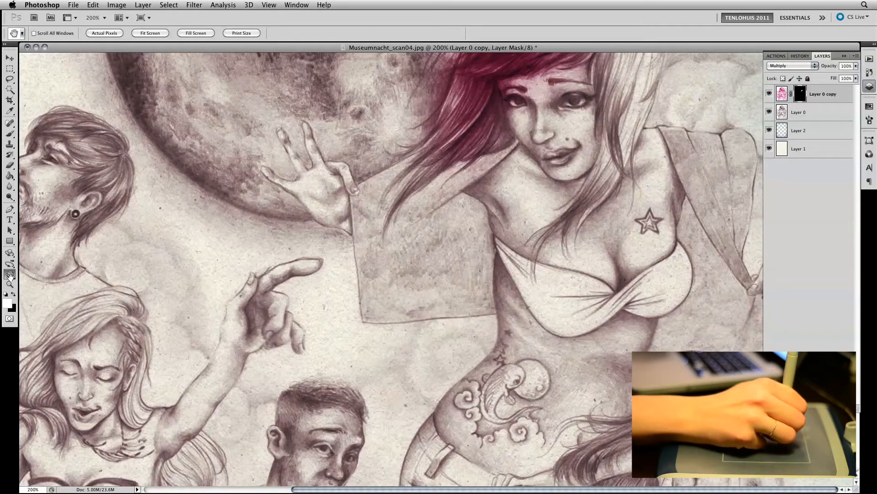
pyautogui.moveTo(486, 220)
pyautogui.mouseDown()
pyautogui.moveTo(485, 252)
pyautogui.moveTo(454, 275)
pyautogui.moveTo(438, 321)
pyautogui.mouseUp()
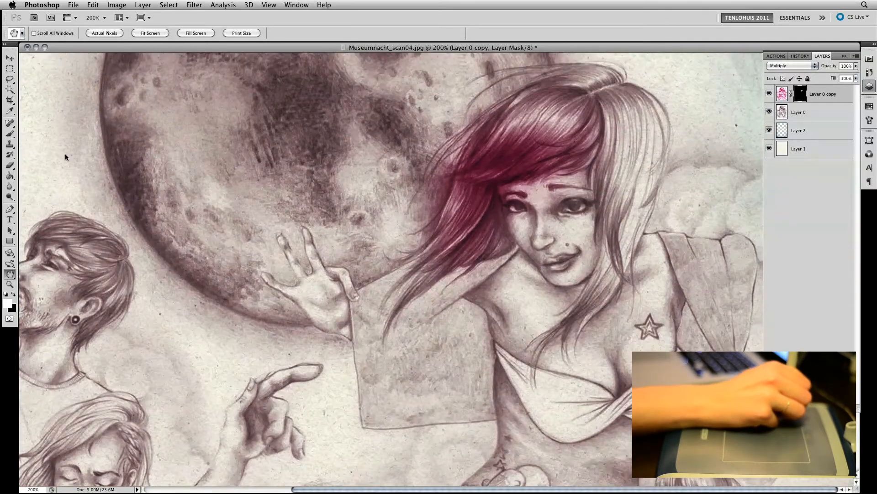
pyautogui.click(10, 134)
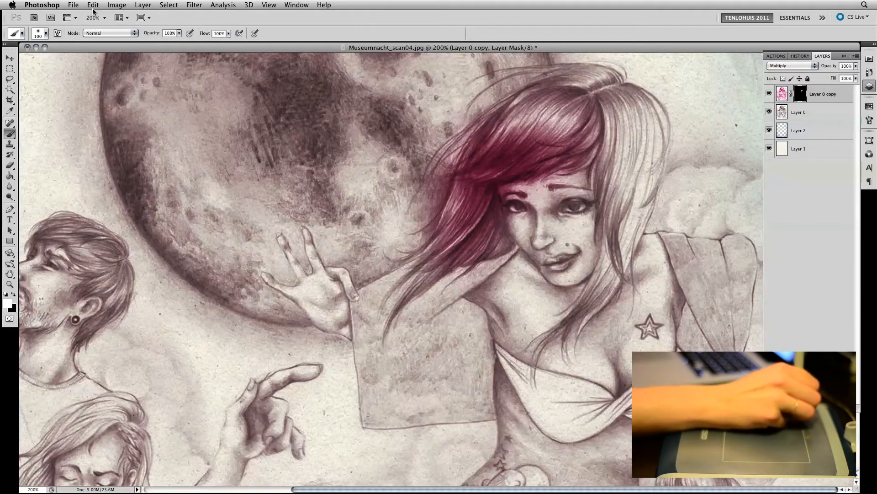
pyautogui.click(46, 34)
pyautogui.moveTo(67, 59); pyautogui.dragTo(43, 58)
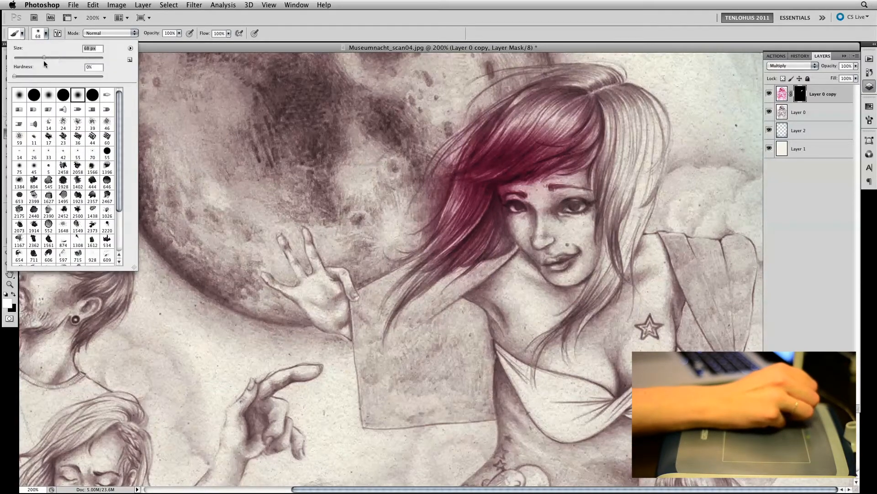
# Paint white on the mask over the remaining hair strands of the woman by the moon, revealing the red colorization.
pyautogui.moveTo(625, 179)
pyautogui.mouseDown()
pyautogui.moveTo(618, 221)
pyautogui.moveTo(613, 194)
pyautogui.moveTo(608, 269)
pyautogui.moveTo(568, 331)
pyautogui.mouseUp()
pyautogui.moveTo(446, 244); pyautogui.dragTo(395, 316)
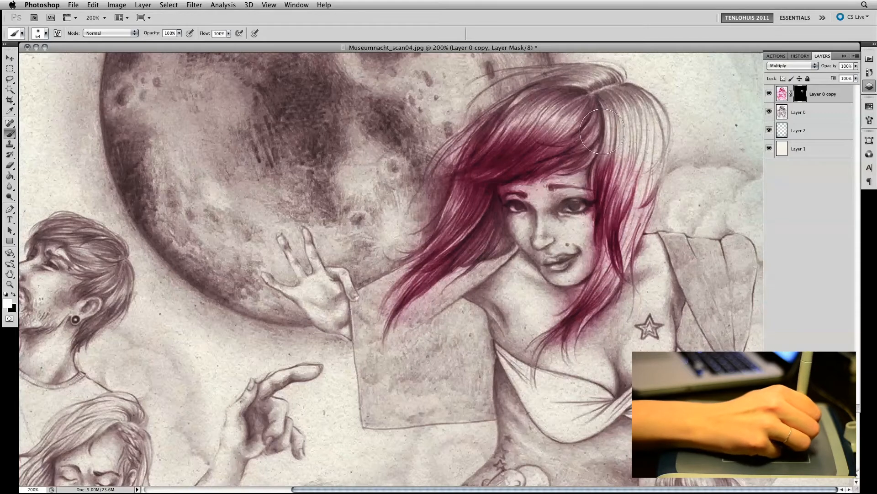
pyautogui.moveTo(567, 136)
pyautogui.mouseDown()
pyautogui.moveTo(588, 133)
pyautogui.moveTo(545, 155)
pyautogui.mouseUp()
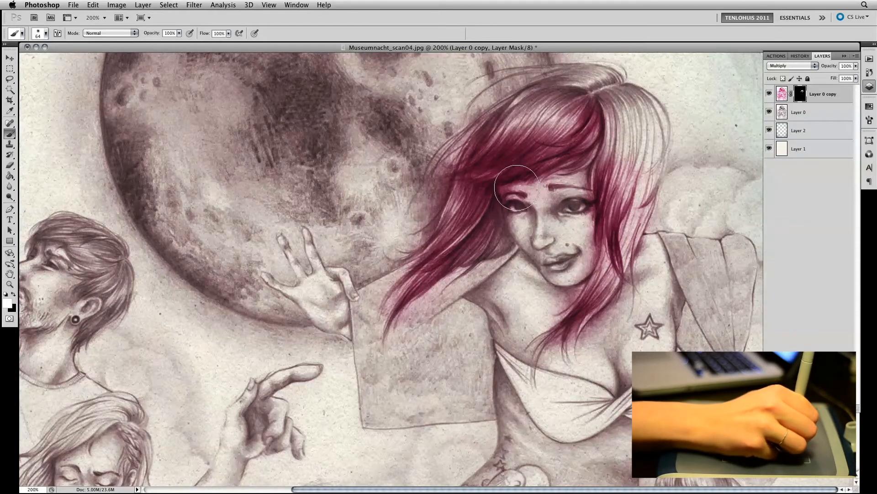
pyautogui.moveTo(642, 168)
pyautogui.mouseDown()
pyautogui.moveTo(633, 200)
pyautogui.moveTo(638, 163)
pyautogui.moveTo(630, 199)
pyautogui.moveTo(621, 146)
pyautogui.mouseUp()
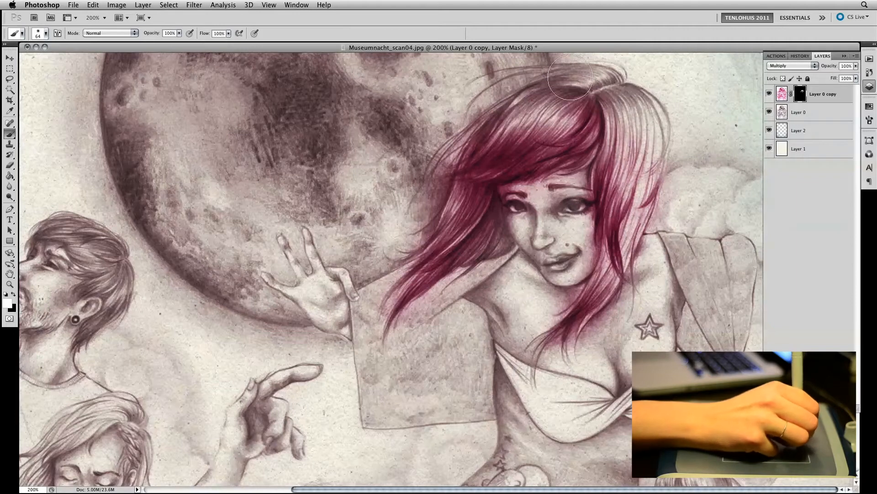
pyautogui.moveTo(511, 128); pyautogui.dragTo(517, 122)
pyautogui.moveTo(648, 145); pyautogui.dragTo(648, 229)
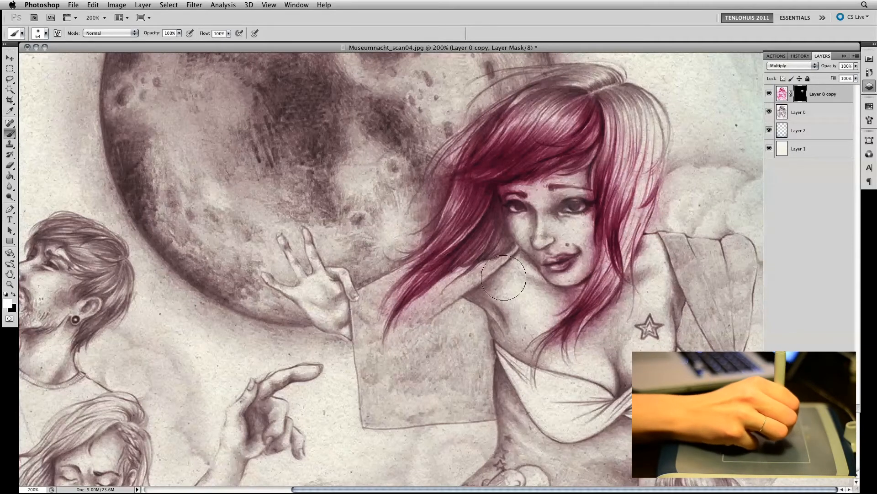
pyautogui.moveTo(493, 234)
pyautogui.mouseDown()
pyautogui.moveTo(433, 272)
pyautogui.moveTo(475, 239)
pyautogui.moveTo(458, 250)
pyautogui.moveTo(461, 218)
pyautogui.moveTo(439, 260)
pyautogui.mouseUp()
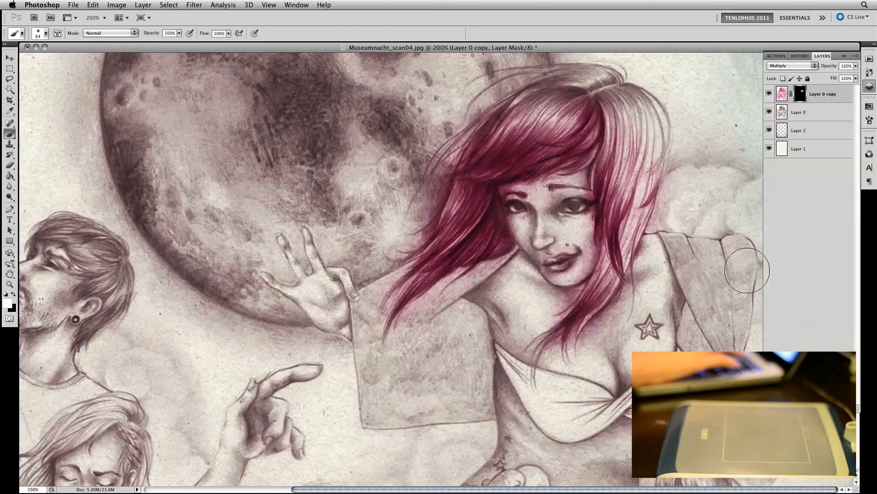
# Switch to the Museumnacht_PS02.psd document and make its "zwart / wit" layer visible.
pyautogui.press('super+minus')
pyautogui.press('super+minus')
pyautogui.press('super+minus')
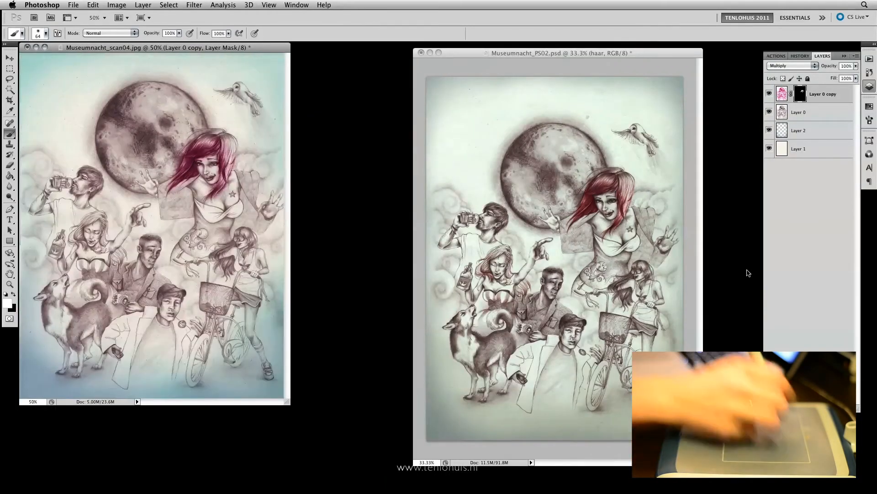
pyautogui.moveTo(191, 49); pyautogui.dragTo(265, 67)
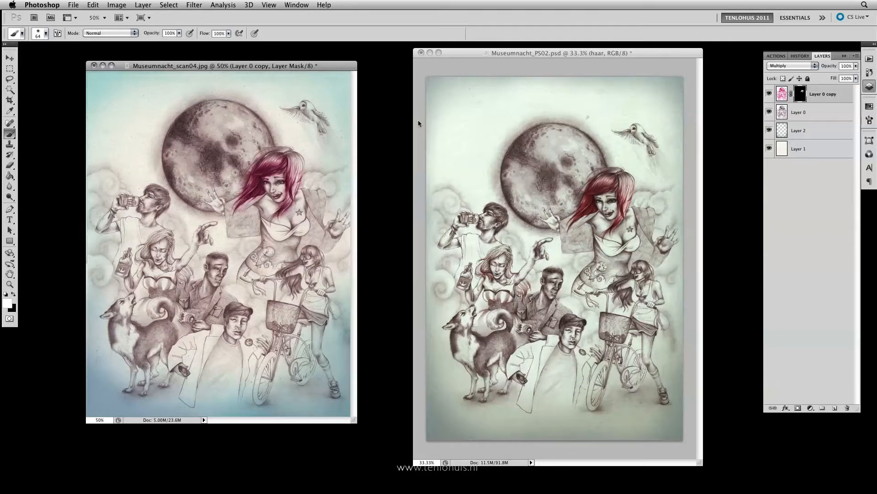
pyautogui.click(472, 50)
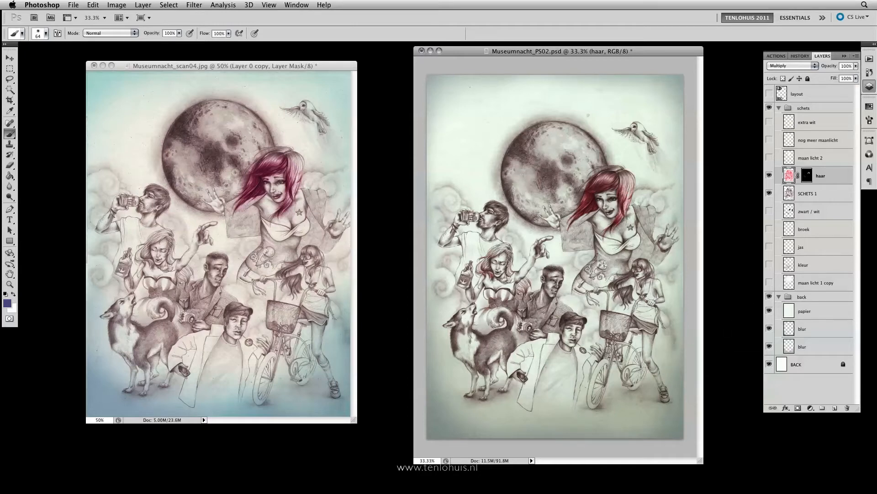
pyautogui.click(817, 218)
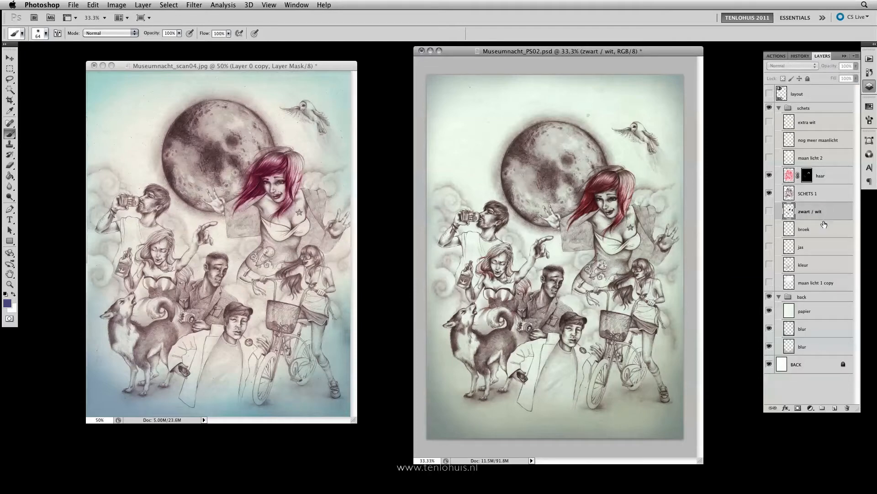
pyautogui.click(770, 212)
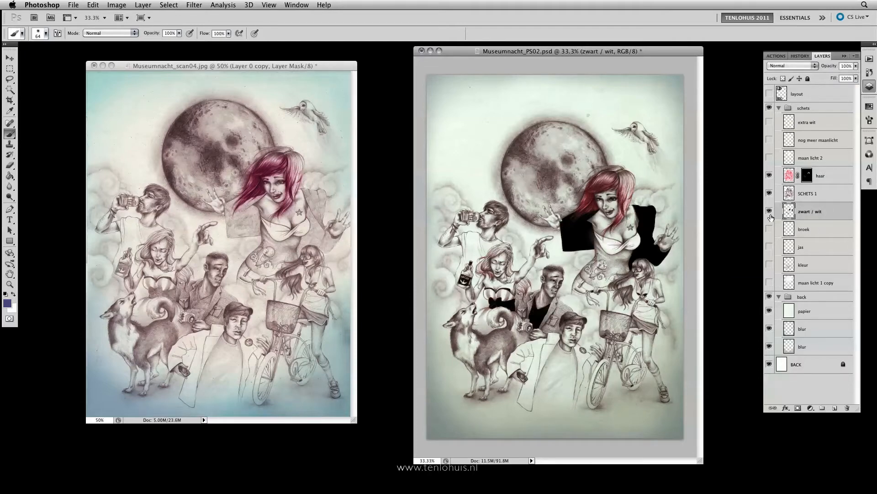
# Switch to the Museumnacht_scan04.jpg document and add a new empty layer directly above Layer 2.
pyautogui.click(283, 68)
pyautogui.moveTo(267, 67); pyautogui.dragTo(275, 69)
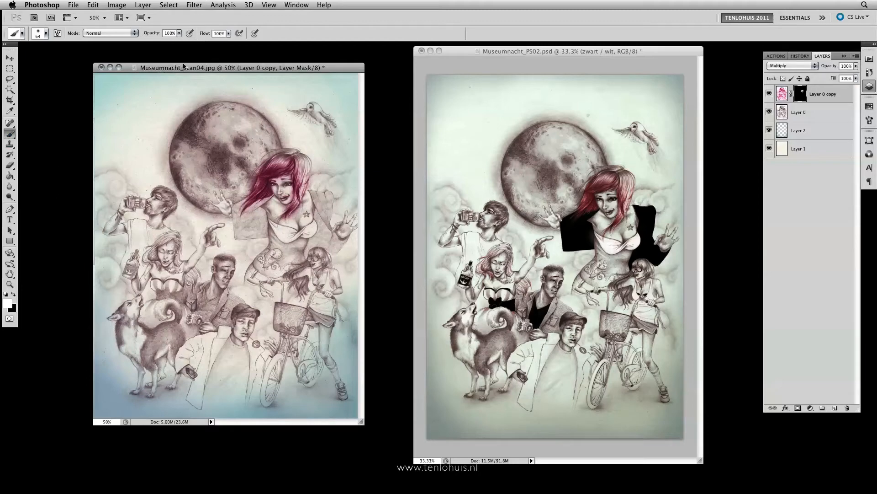
pyautogui.moveTo(183, 66); pyautogui.dragTo(186, 66)
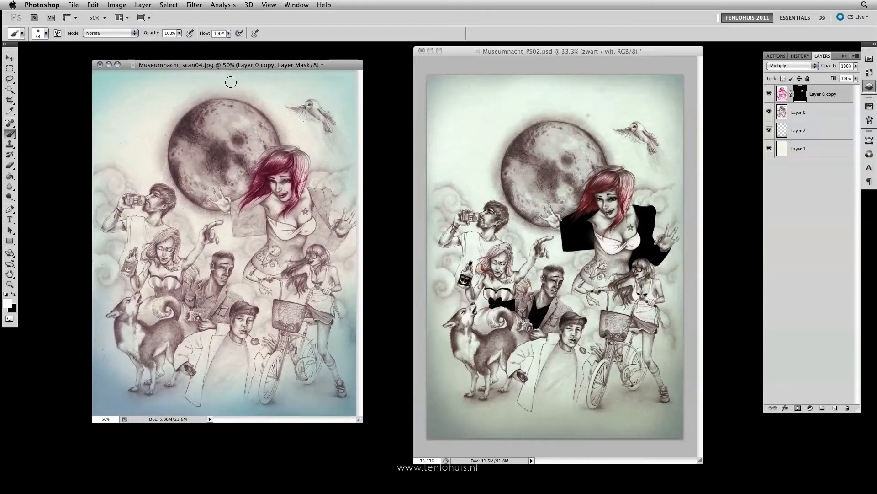
pyautogui.press('super+equal')
pyautogui.press('super+equal')
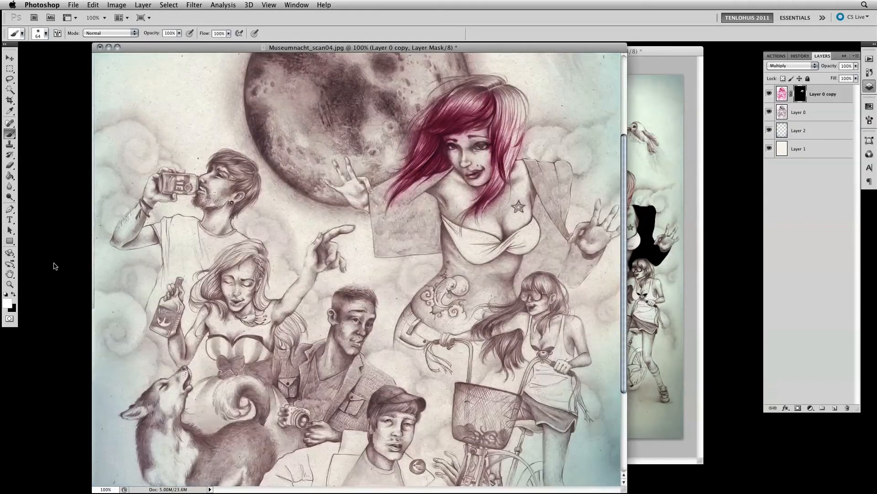
pyautogui.press('super+equal')
pyautogui.press('super+minus')
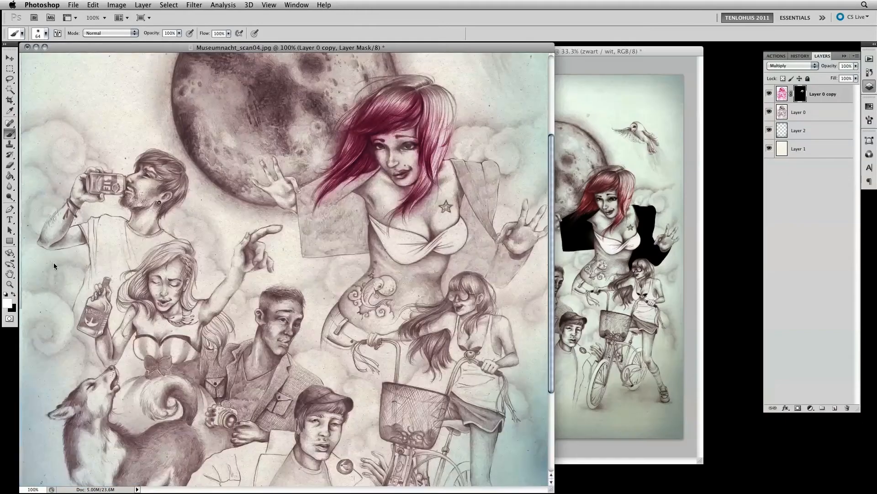
pyautogui.moveTo(377, 48); pyautogui.dragTo(410, 48)
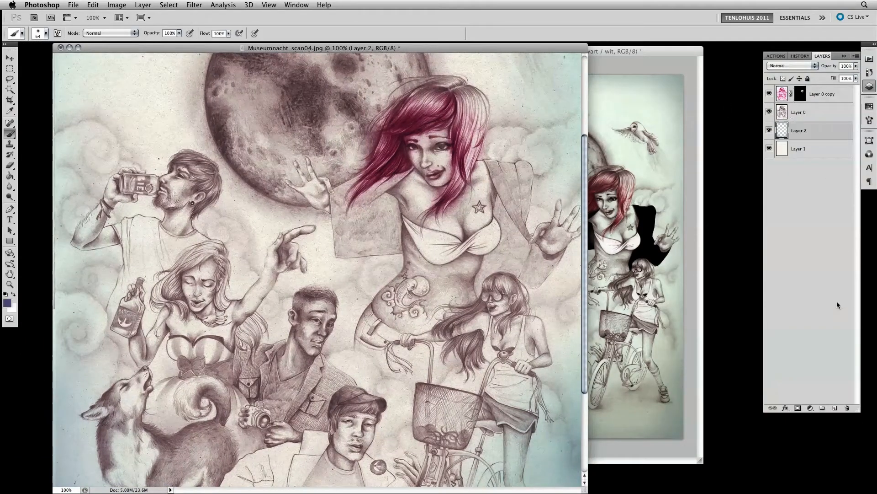
pyautogui.click(817, 131)
pyautogui.click(835, 407)
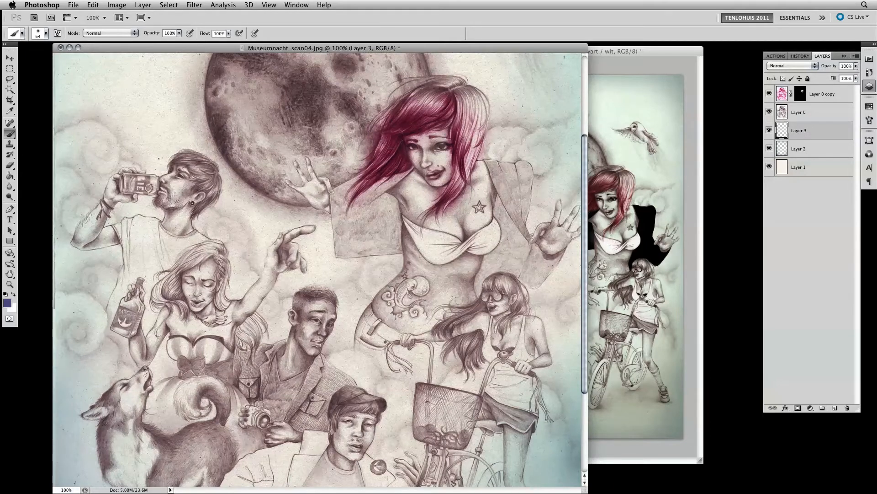
# Set the foreground color to pure black (000000).
pyautogui.click(6, 303)
pyautogui.moveTo(343, 249); pyautogui.dragTo(292, 325)
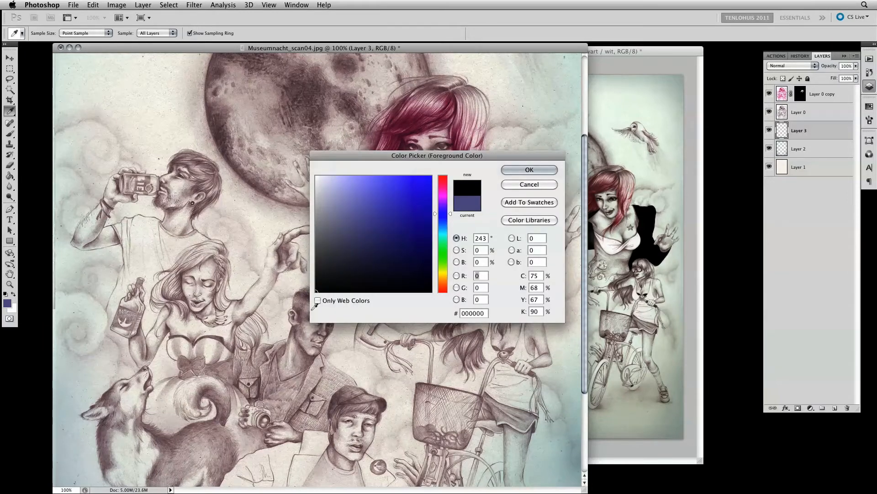
pyautogui.click(529, 169)
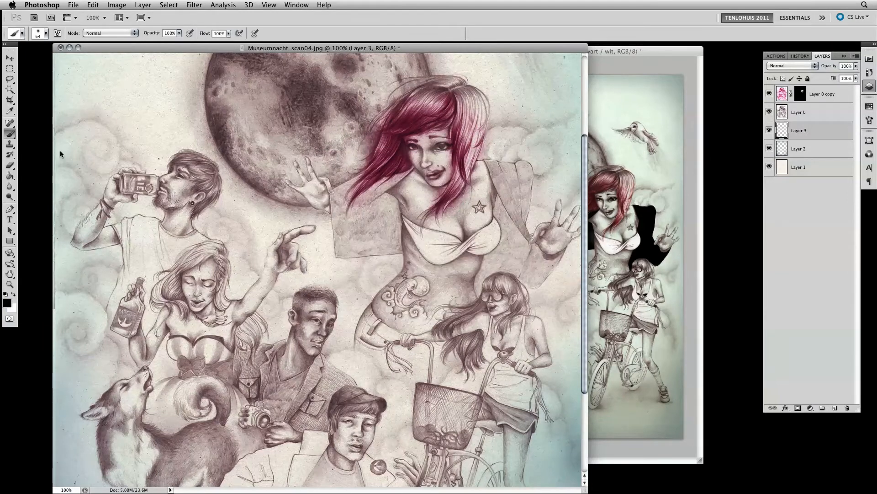
# Choose a hard round brush, reduce its size to 11 px, and set the opacity to 100%.
pyautogui.click(46, 33)
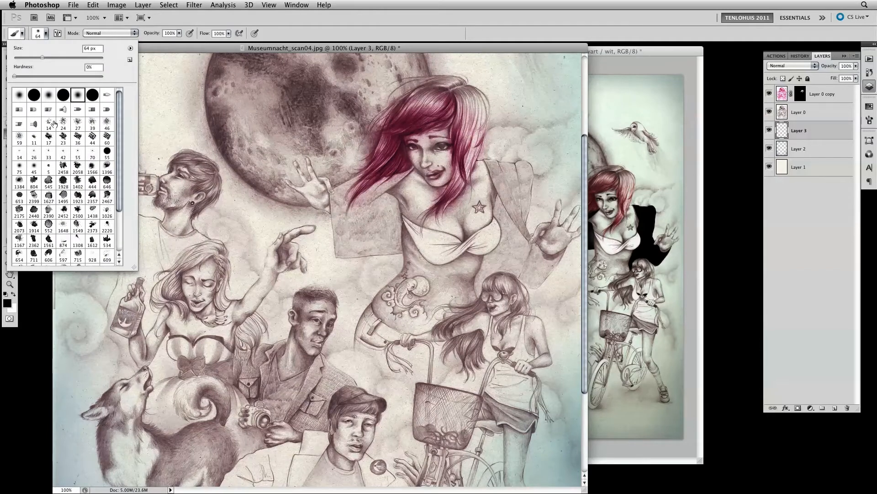
pyautogui.click(39, 95)
pyautogui.moveTo(42, 59); pyautogui.dragTo(23, 59)
pyautogui.moveTo(23, 59); pyautogui.dragTo(20, 60)
pyautogui.click(155, 48)
pyautogui.click(179, 33)
pyautogui.moveTo(175, 46)
pyautogui.mouseDown()
pyautogui.moveTo(160, 43)
pyautogui.moveTo(191, 39)
pyautogui.mouseUp()
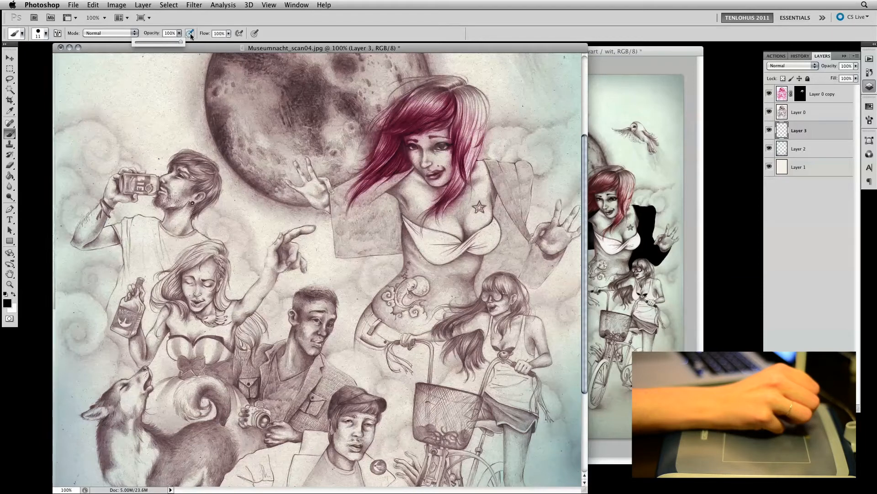
# Try pen pressure for opacity with a black test stroke above the drinking man, and undo the stroke.
pyautogui.click(189, 35)
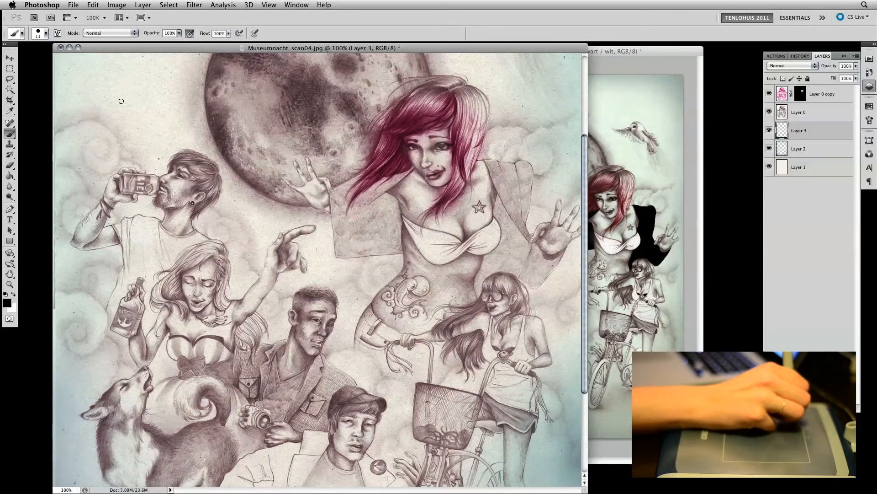
pyautogui.moveTo(110, 100)
pyautogui.mouseDown()
pyautogui.moveTo(170, 113)
pyautogui.moveTo(174, 132)
pyautogui.moveTo(189, 139)
pyautogui.moveTo(180, 149)
pyautogui.moveTo(98, 116)
pyautogui.moveTo(97, 99)
pyautogui.moveTo(113, 85)
pyautogui.moveTo(180, 84)
pyautogui.mouseUp()
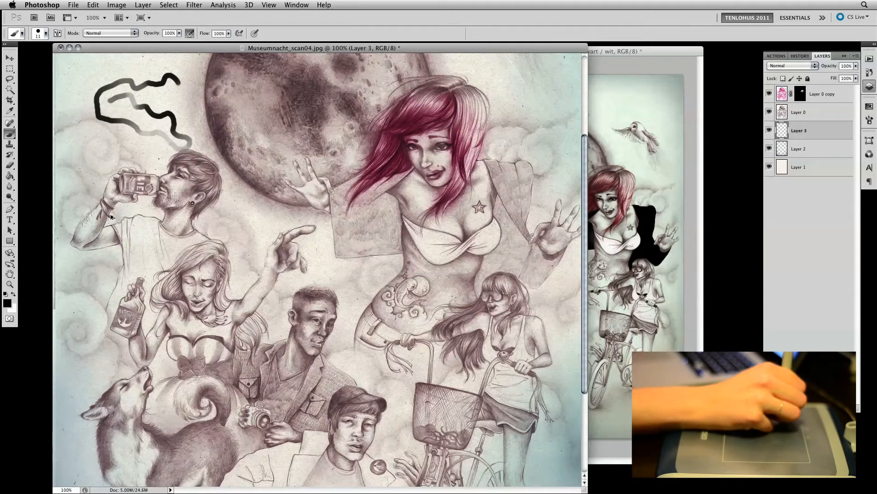
pyautogui.hotkey('ctrl', 'z')
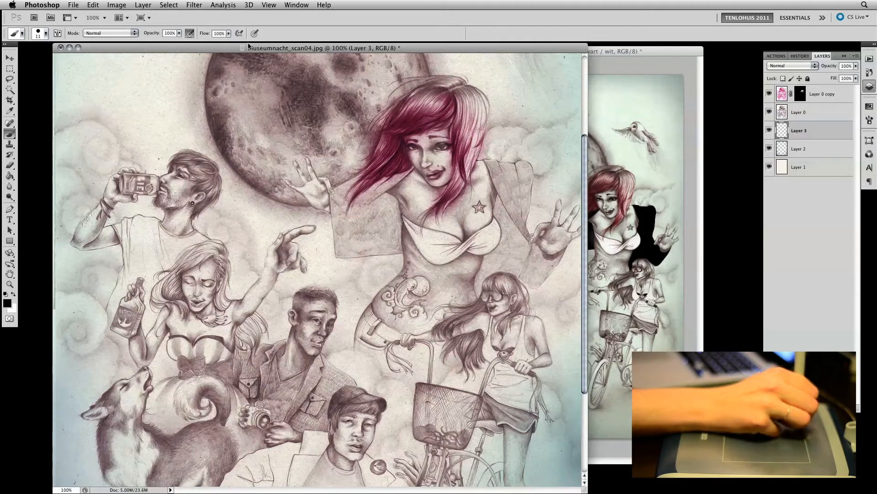
# Enable pen pressure for brush size, paint a winding test stroke beside the moon, and undo the stroke.
pyautogui.click(255, 33)
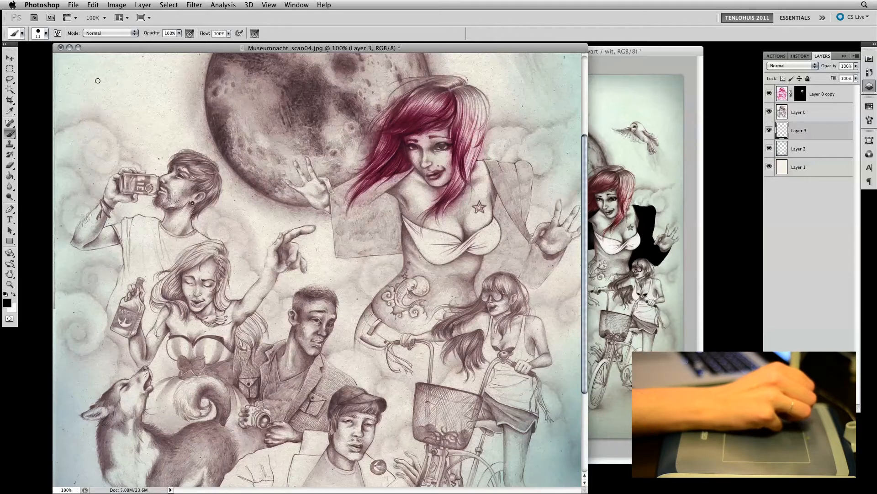
pyautogui.moveTo(112, 95)
pyautogui.mouseDown()
pyautogui.moveTo(138, 87)
pyautogui.moveTo(133, 106)
pyautogui.moveTo(160, 114)
pyautogui.moveTo(151, 124)
pyautogui.moveTo(164, 140)
pyautogui.moveTo(185, 81)
pyautogui.moveTo(107, 67)
pyautogui.moveTo(90, 78)
pyautogui.moveTo(82, 93)
pyautogui.moveTo(111, 151)
pyautogui.moveTo(148, 160)
pyautogui.moveTo(187, 140)
pyautogui.moveTo(199, 122)
pyautogui.mouseUp()
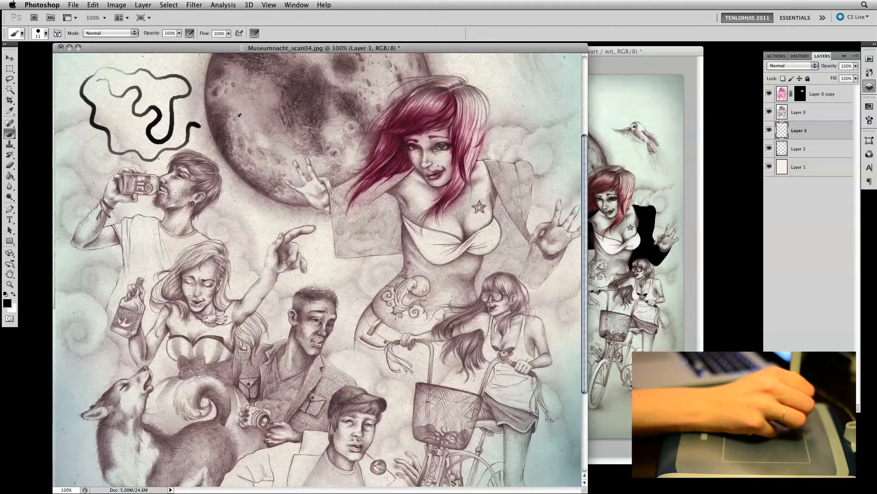
pyautogui.press('super+z')
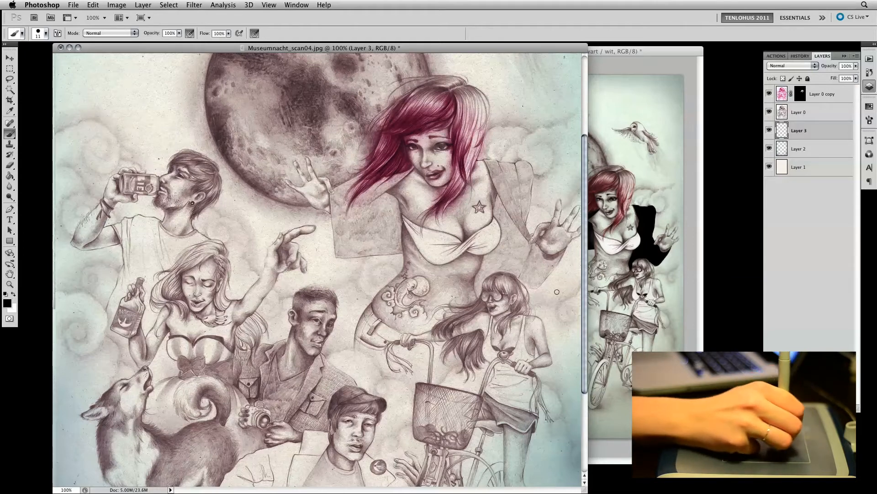
# Paint the shirt of the man holding the camera solid black on Layer 3, without pen pressure for opacity.
pyautogui.moveTo(584, 216); pyautogui.dragTo(580, 275)
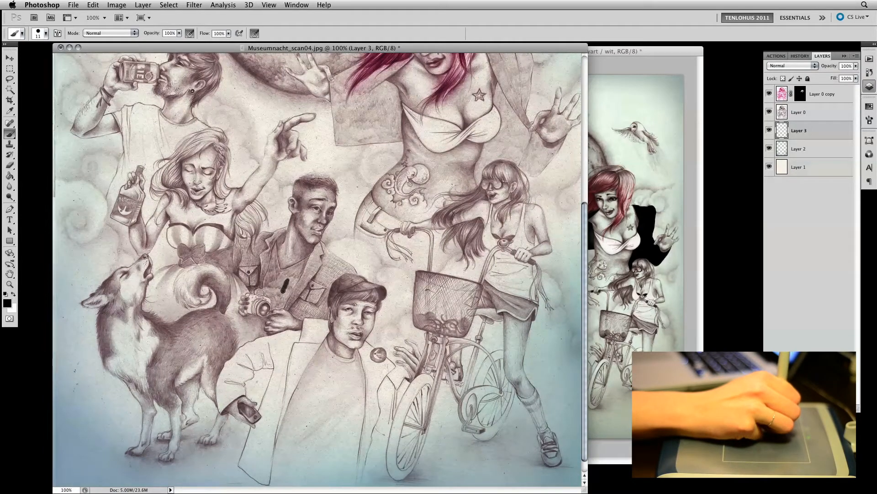
pyautogui.moveTo(290, 288)
pyautogui.mouseDown()
pyautogui.moveTo(299, 270)
pyautogui.moveTo(286, 281)
pyautogui.moveTo(273, 277)
pyautogui.moveTo(292, 272)
pyautogui.moveTo(285, 286)
pyautogui.moveTo(293, 271)
pyautogui.mouseUp()
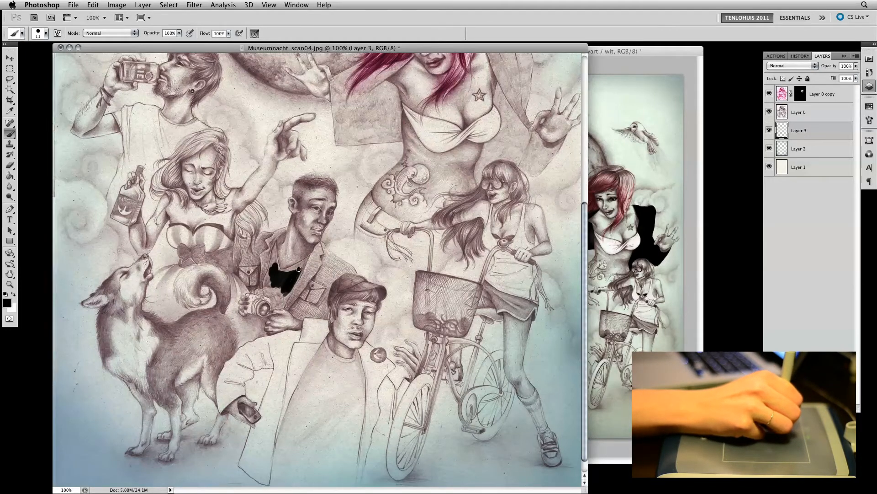
pyautogui.moveTo(305, 261)
pyautogui.mouseDown()
pyautogui.moveTo(296, 282)
pyautogui.moveTo(306, 260)
pyautogui.mouseUp()
pyautogui.moveTo(294, 269)
pyautogui.mouseDown()
pyautogui.moveTo(284, 270)
pyautogui.moveTo(305, 263)
pyautogui.mouseUp()
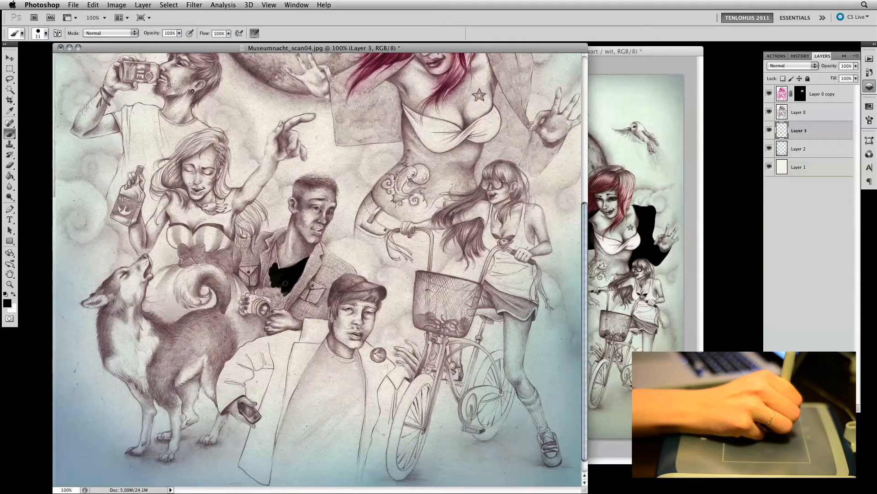
pyautogui.moveTo(283, 294); pyautogui.dragTo(266, 285)
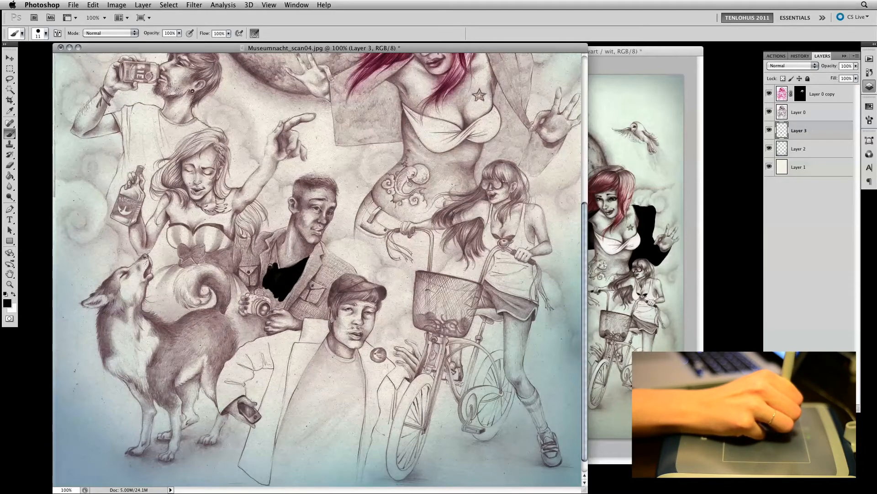
pyautogui.moveTo(273, 254)
pyautogui.mouseDown()
pyautogui.moveTo(275, 262)
pyautogui.moveTo(274, 247)
pyautogui.mouseUp()
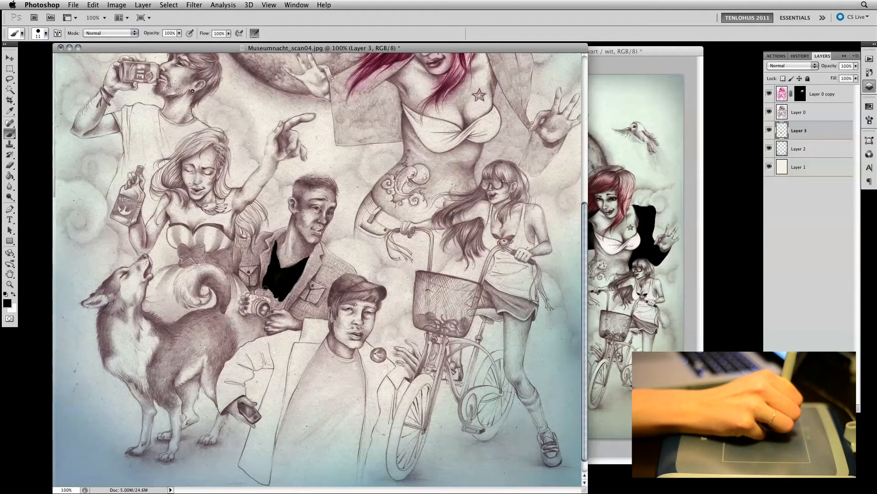
pyautogui.moveTo(265, 294); pyautogui.dragTo(273, 301)
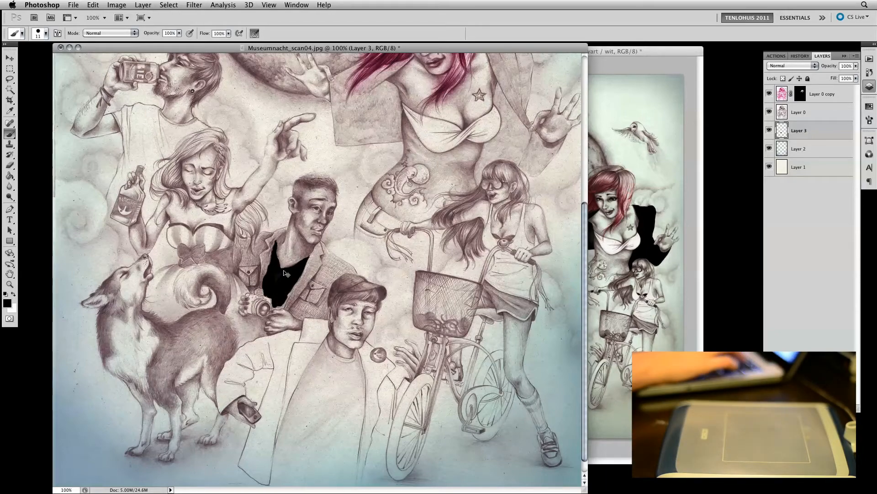
# Reduce the brush size below 11 px and paint black along the shirt's edge beside the lapel with the pocket, up to the neckline.
pyautogui.press('super+plus')
pyautogui.press('super+plus')
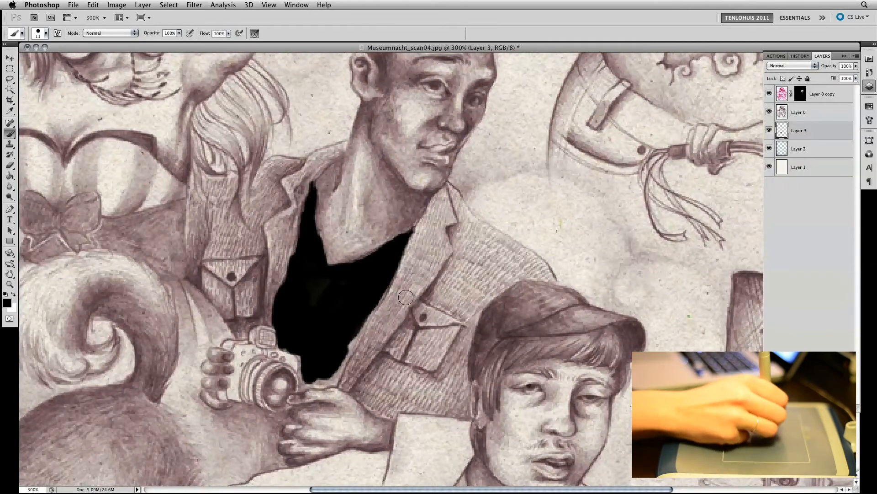
pyautogui.click(45, 33)
pyautogui.click(19, 58)
pyautogui.click(46, 33)
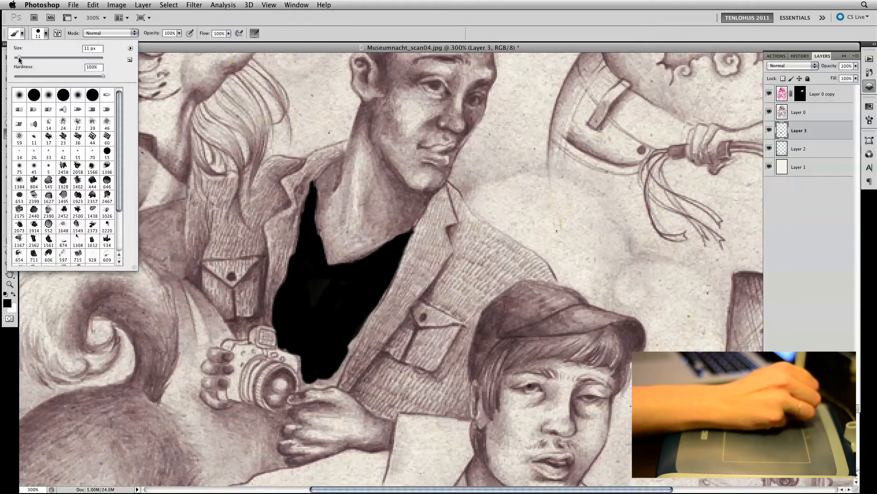
pyautogui.moveTo(19, 59); pyautogui.dragTo(16, 60)
pyautogui.moveTo(344, 355); pyautogui.dragTo(388, 279)
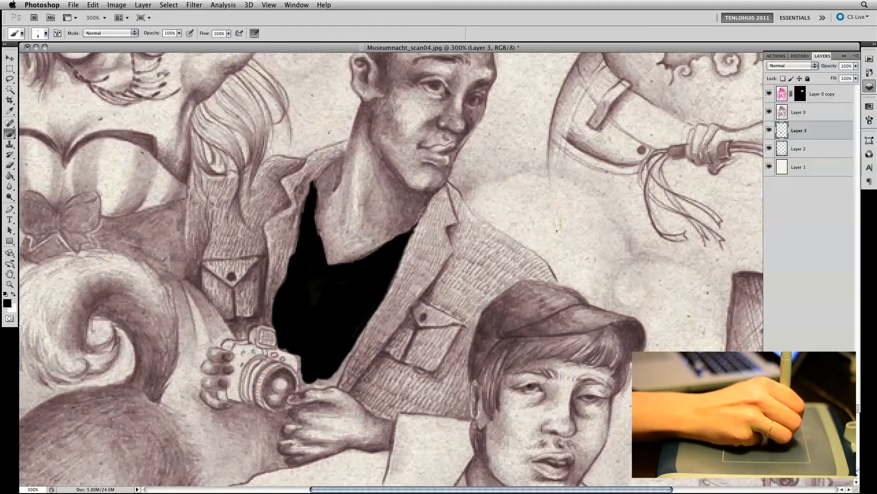
pyautogui.click(415, 225)
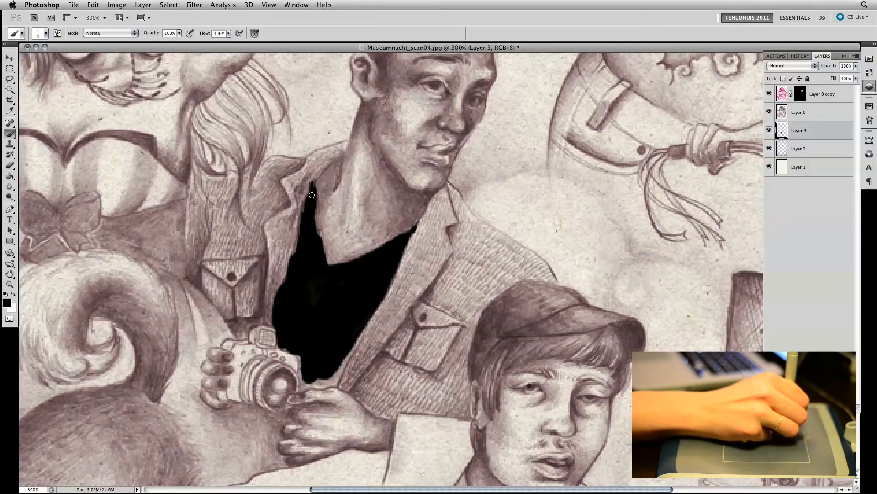
# Fill the remaining shirt edges with black at the collar tip, around the camera and hand, and along the lower lapel.
pyautogui.moveTo(314, 181); pyautogui.dragTo(310, 205)
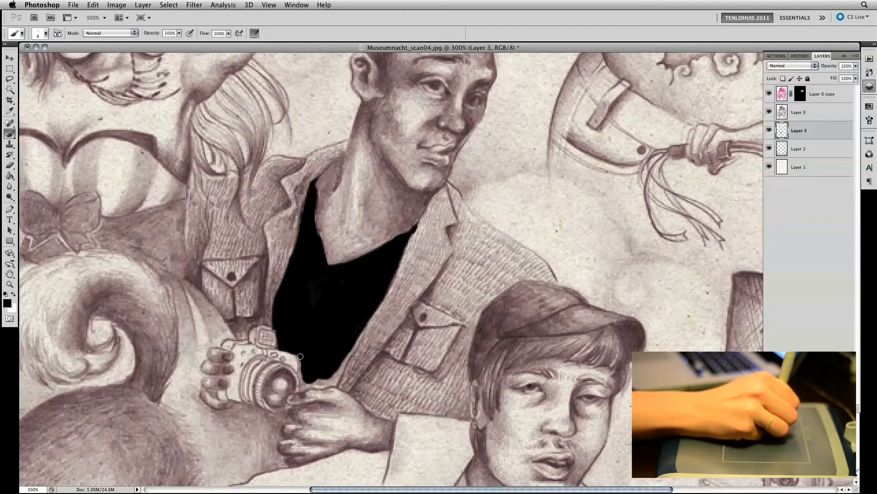
pyautogui.moveTo(300, 373); pyautogui.dragTo(306, 383)
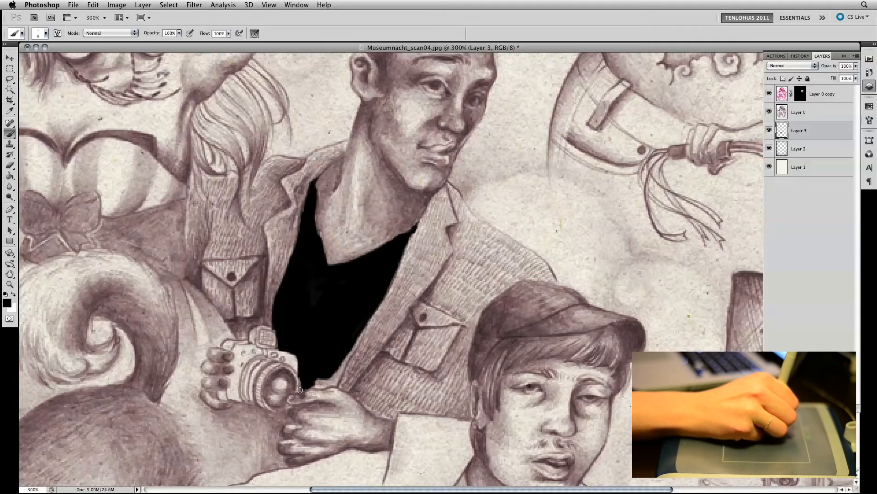
pyautogui.moveTo(323, 386); pyautogui.dragTo(315, 383)
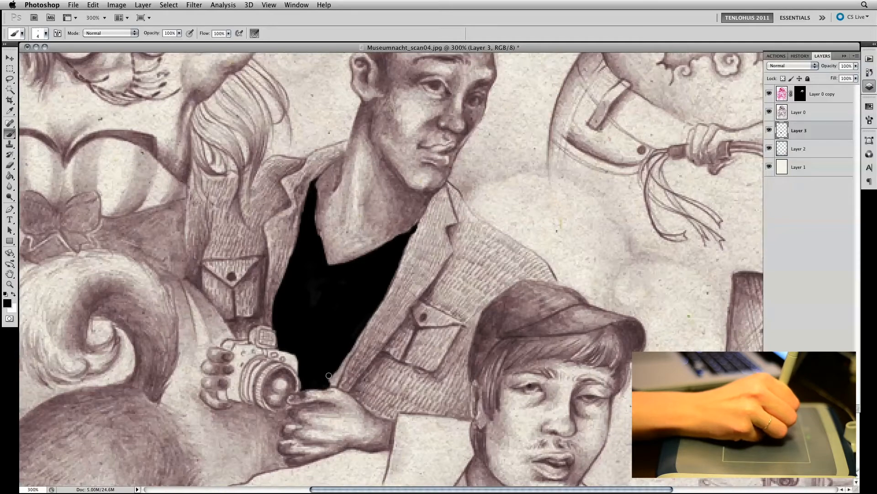
pyautogui.moveTo(339, 371)
pyautogui.mouseDown()
pyautogui.moveTo(332, 380)
pyautogui.moveTo(367, 319)
pyautogui.moveTo(360, 339)
pyautogui.mouseUp()
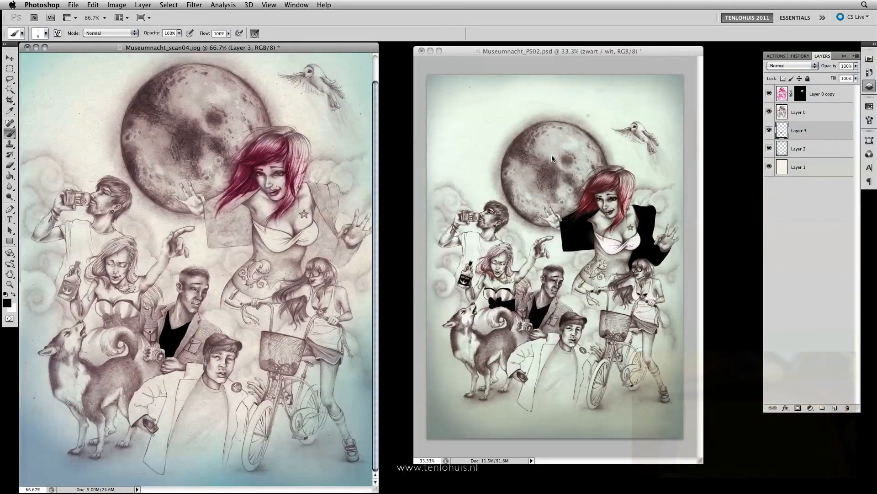
# Switch to the Museumnacht_PS02.psd document and make its "kleur" and "maan licht 1 copy" layers visible.
pyautogui.press('super+minus')
pyautogui.moveTo(224, 48); pyautogui.dragTo(285, 71)
pyautogui.moveTo(550, 52); pyautogui.dragTo(547, 48)
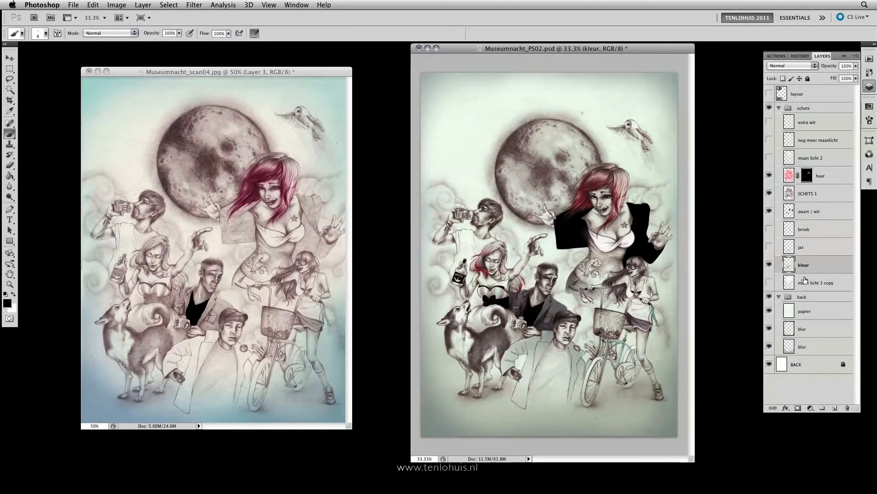
pyautogui.click(770, 282)
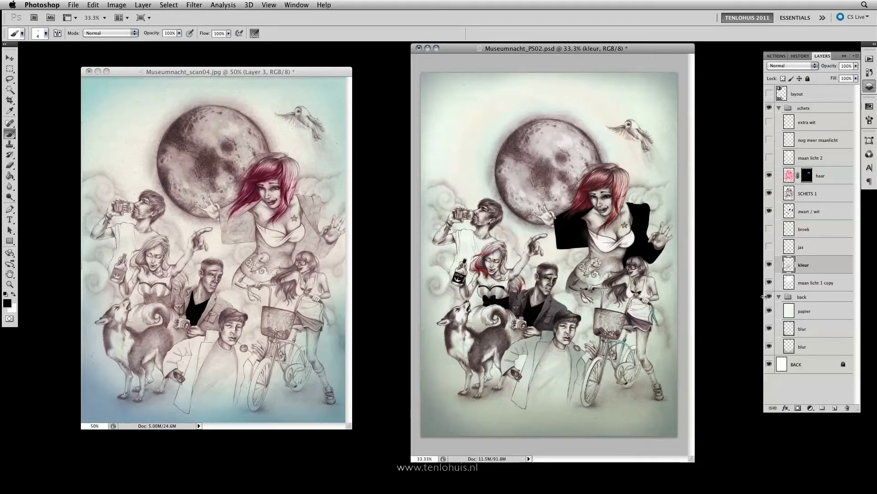
# Select the "SCHETS 1" layer, then select the "extra wit" layer and make it visible.
pyautogui.click(809, 193)
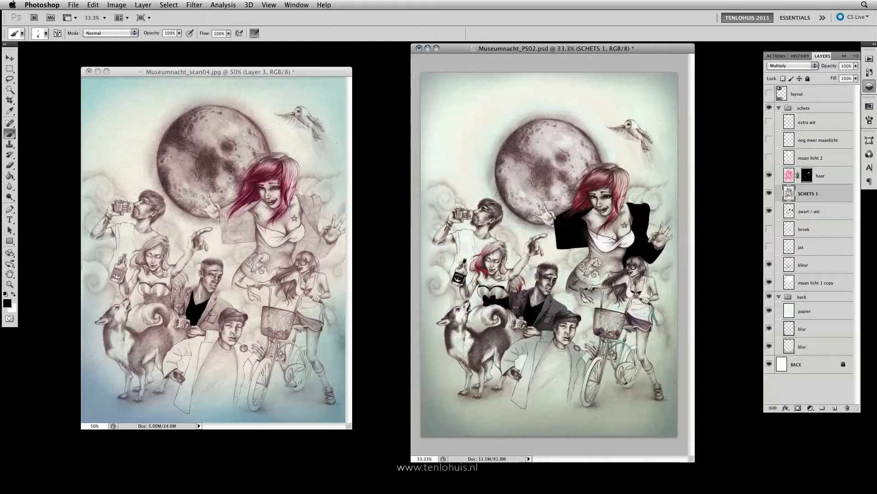
pyautogui.click(820, 123)
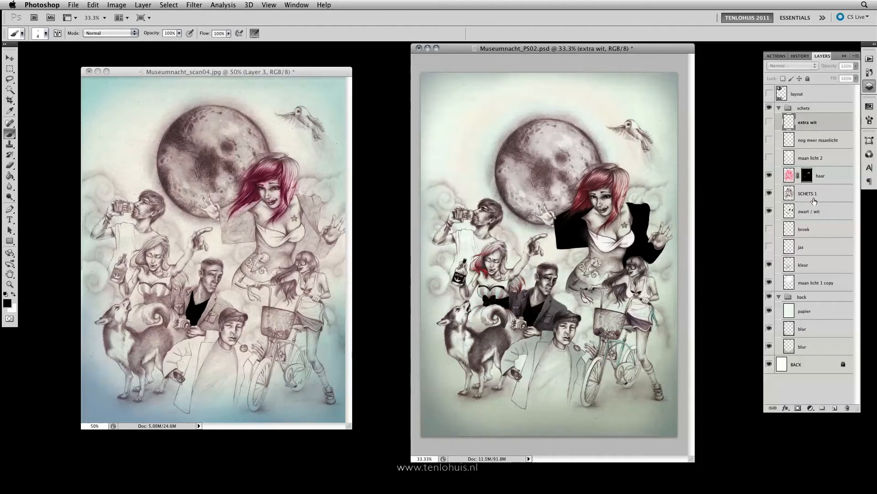
pyautogui.click(770, 123)
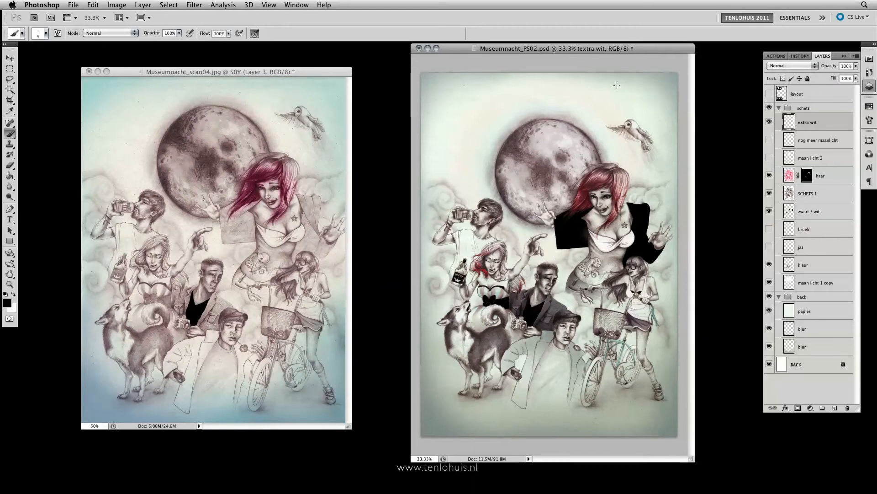
# Examine the artwork at 66.7% with the "extra wit" layer hidden and shown, checking it against the "SCHETS 1" layer.
pyautogui.press('super+equal')
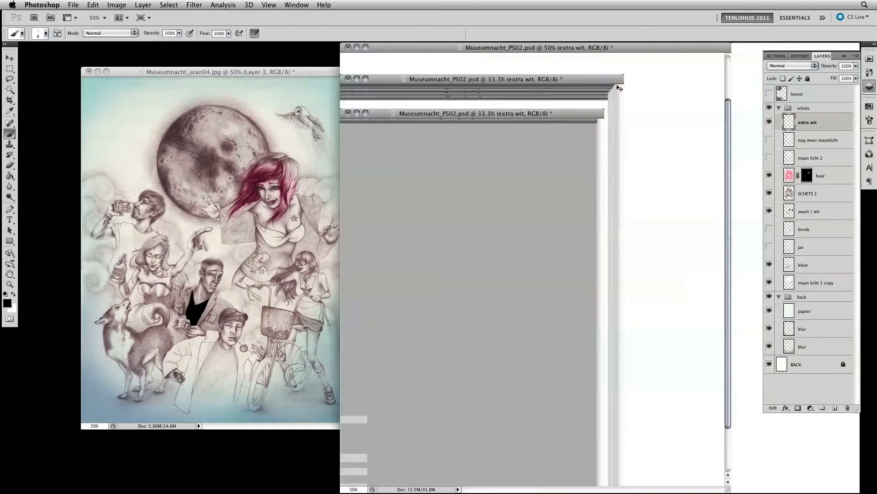
pyautogui.press('super+equal')
pyautogui.moveTo(617, 50); pyautogui.dragTo(459, 49)
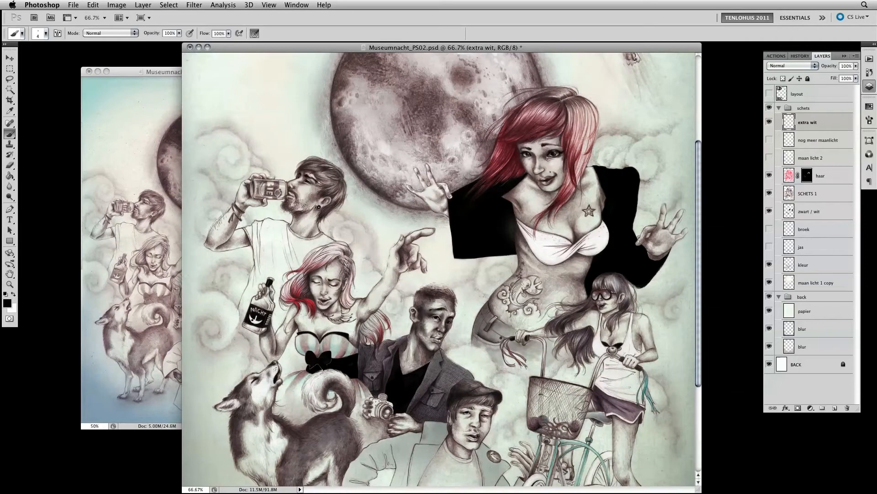
pyautogui.click(770, 122)
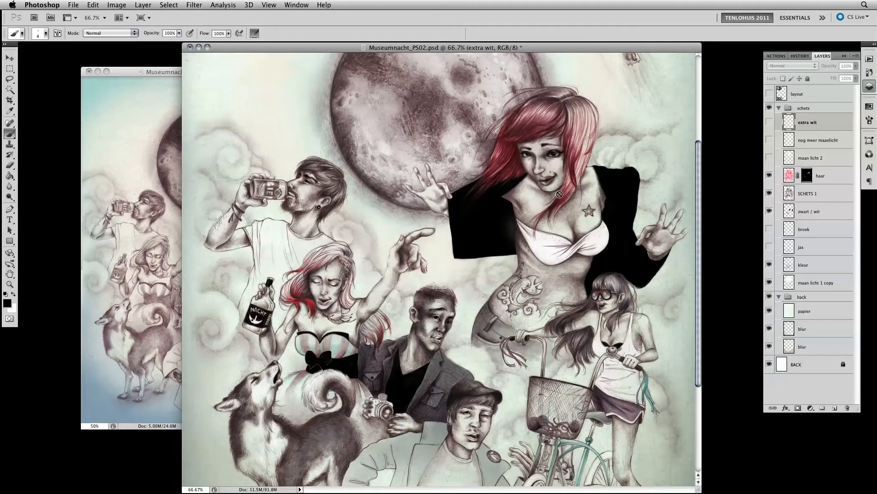
pyautogui.click(770, 122)
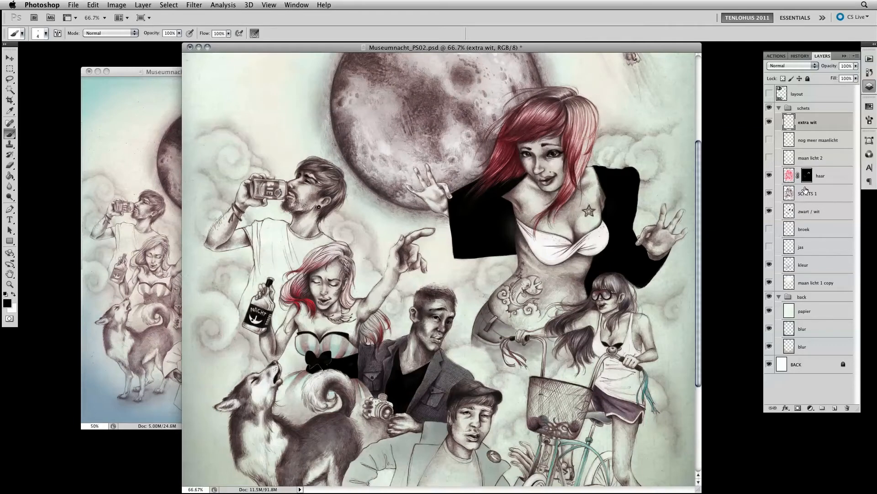
pyautogui.click(823, 200)
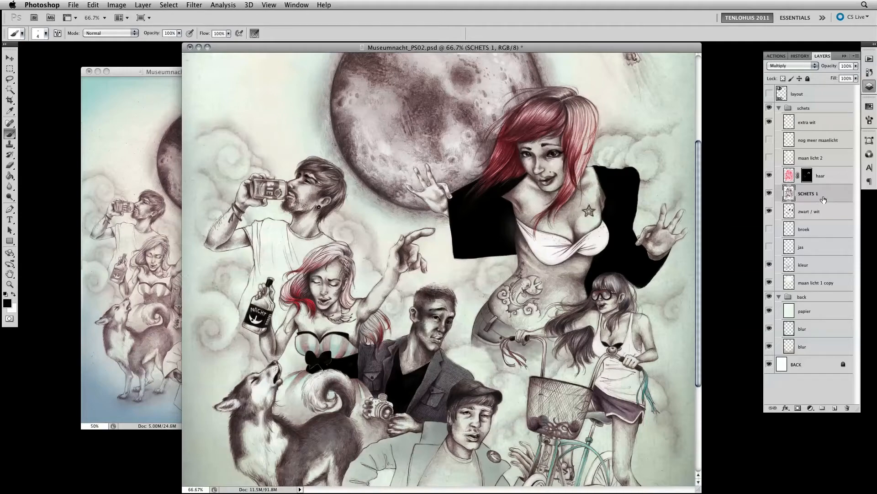
pyautogui.click(815, 126)
# Select the "nog meer maanlicht" layer and make both it and the "maan licht 2" layer visible.
pyautogui.moveTo(698, 168); pyautogui.dragTo(699, 114)
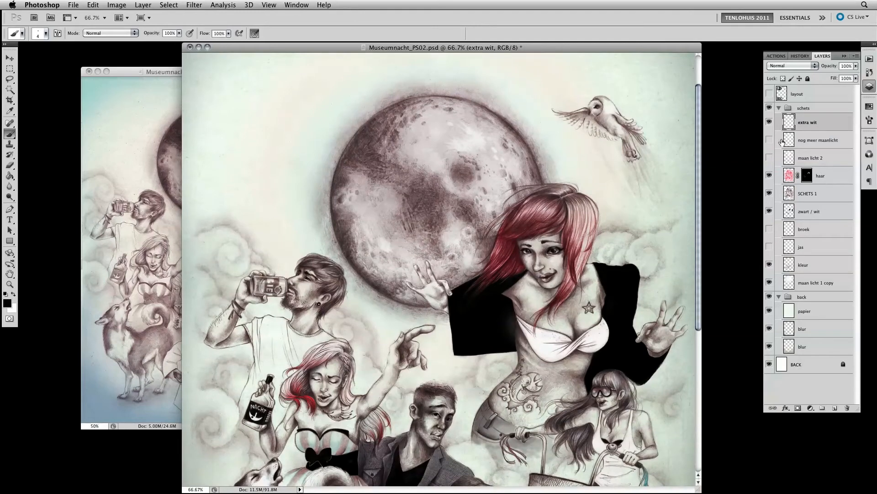
pyautogui.click(809, 140)
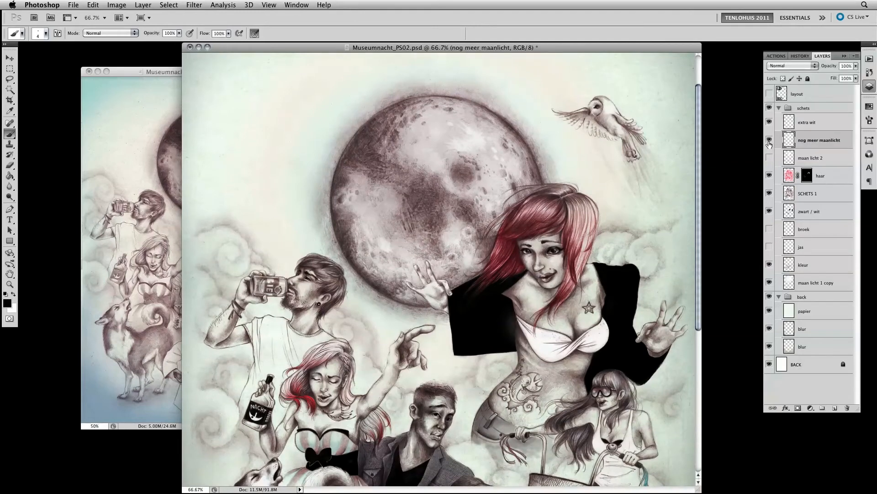
pyautogui.click(770, 141)
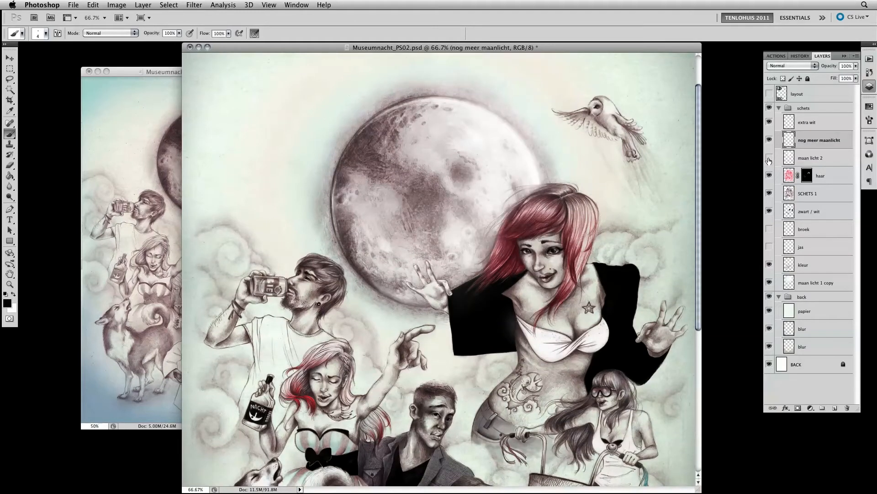
pyautogui.click(770, 159)
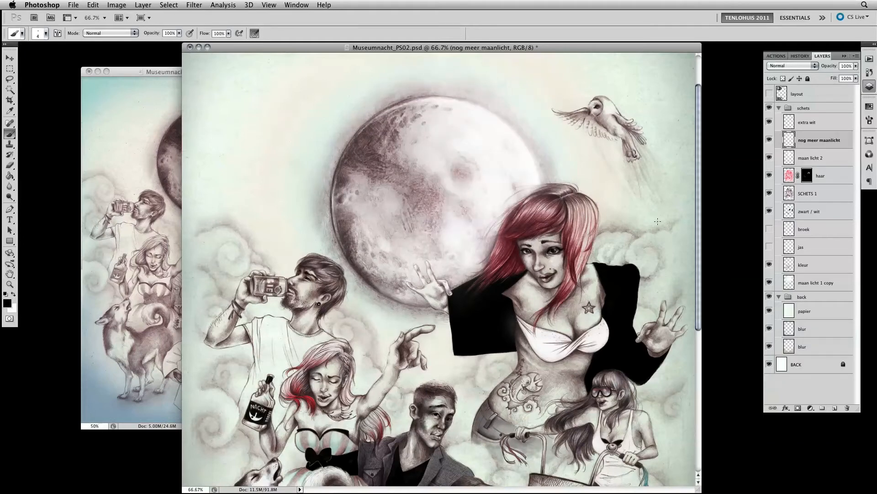
# Place the Museumnacht_PS02.psd window beside the scan at 33.3%, then select the "jas" layer and make it visible.
pyautogui.scroll(-1, 701, 146)
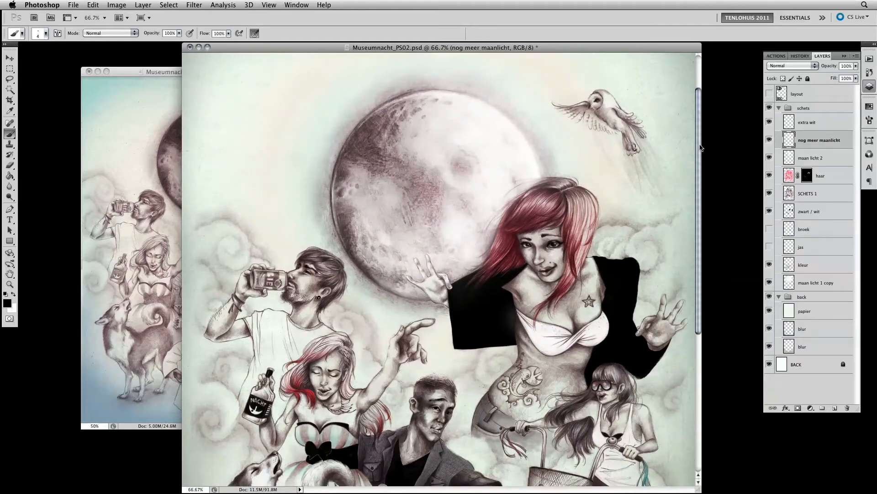
pyautogui.scroll(-10, 701, 147)
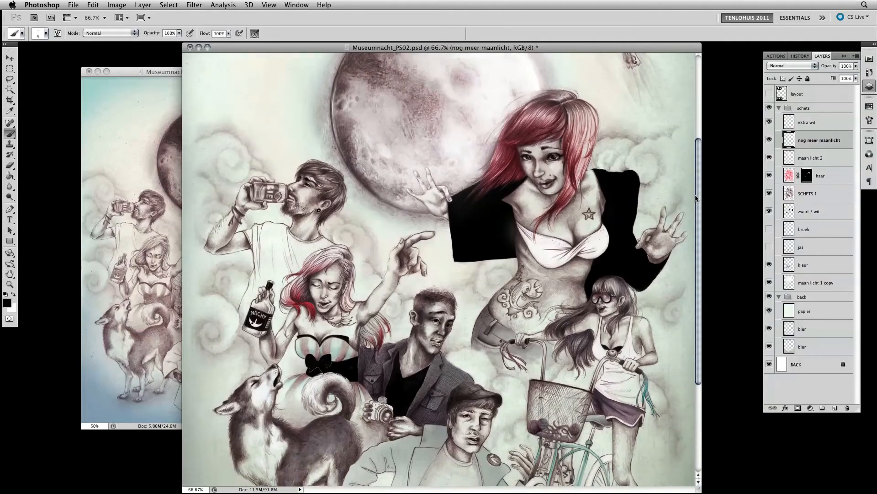
pyautogui.press('super+minus')
pyautogui.press('super+minus')
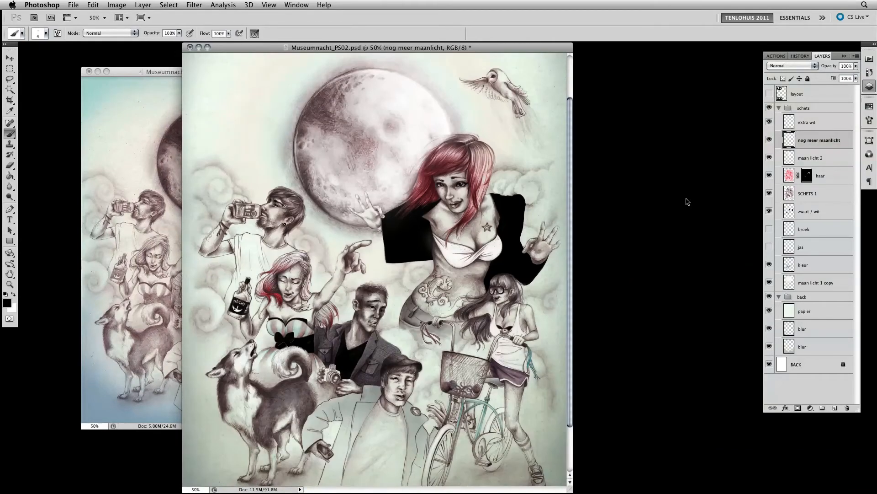
pyautogui.moveTo(293, 49); pyautogui.dragTo(519, 67)
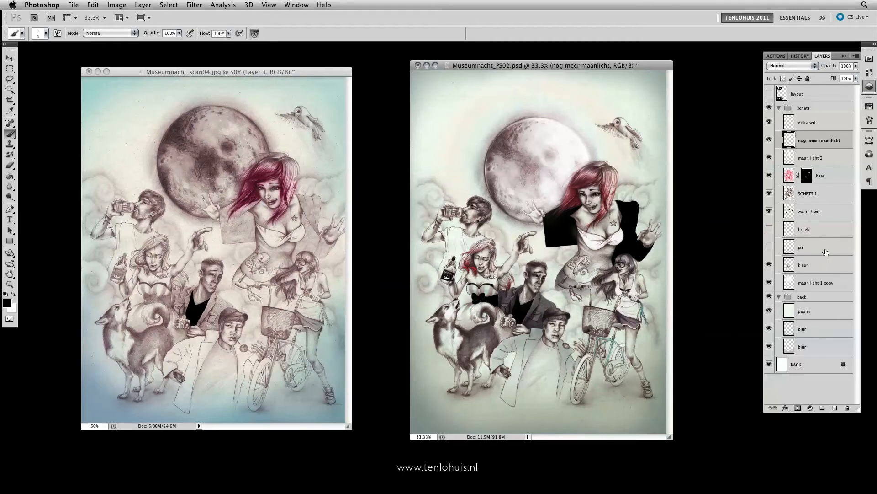
pyautogui.click(806, 250)
pyautogui.click(769, 247)
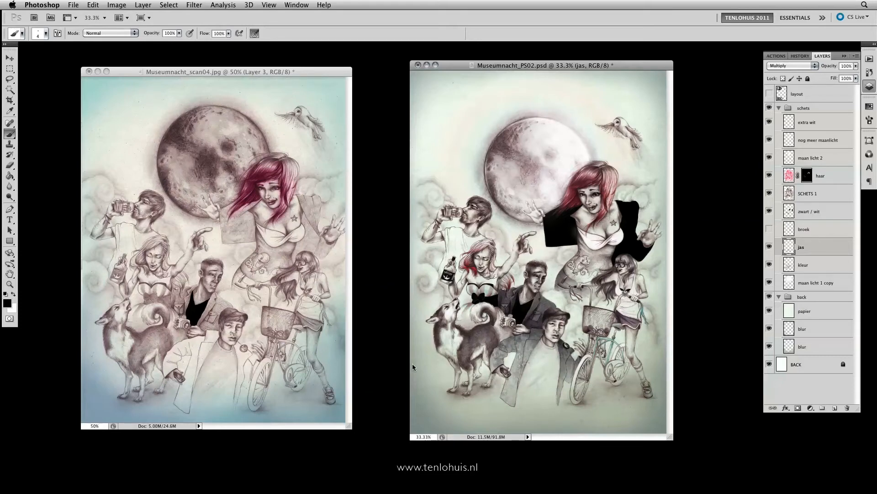
# Restore the minimized karton003.jpg document and place its window over the scan, beside Museumnacht_PS02.psd.
pyautogui.moveTo(9, 320)
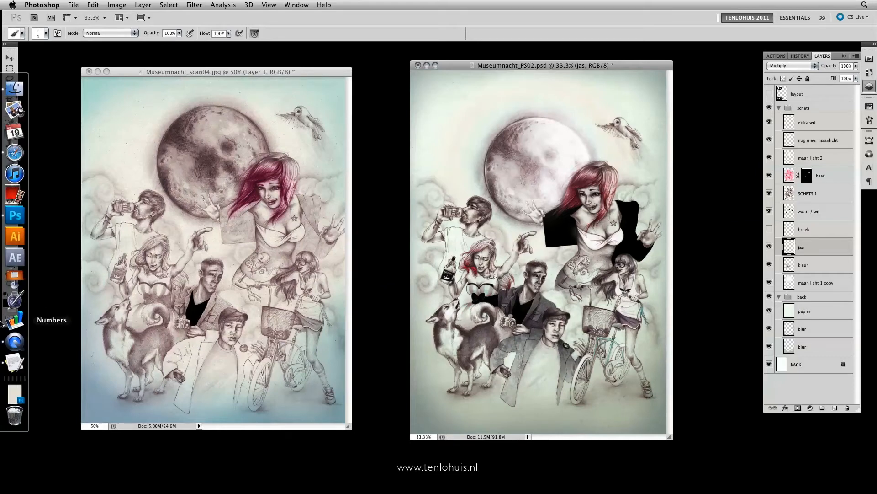
pyautogui.click(15, 396)
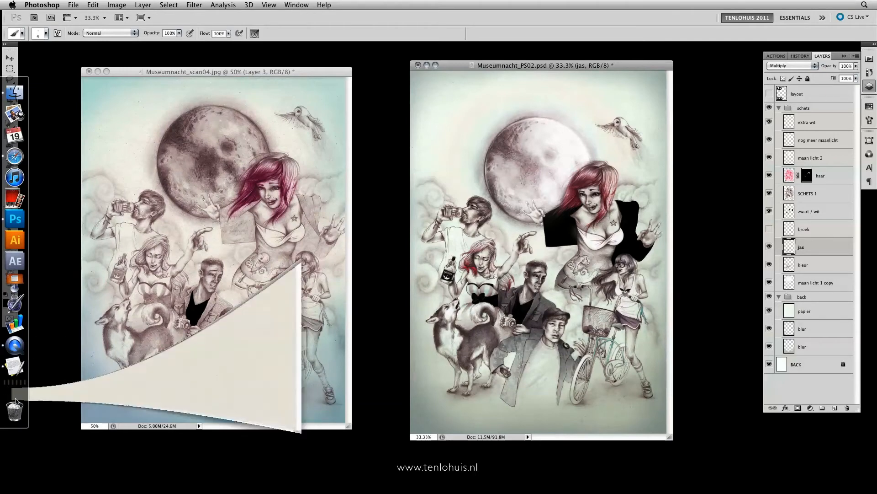
pyautogui.moveTo(420, 70); pyautogui.dragTo(158, 59)
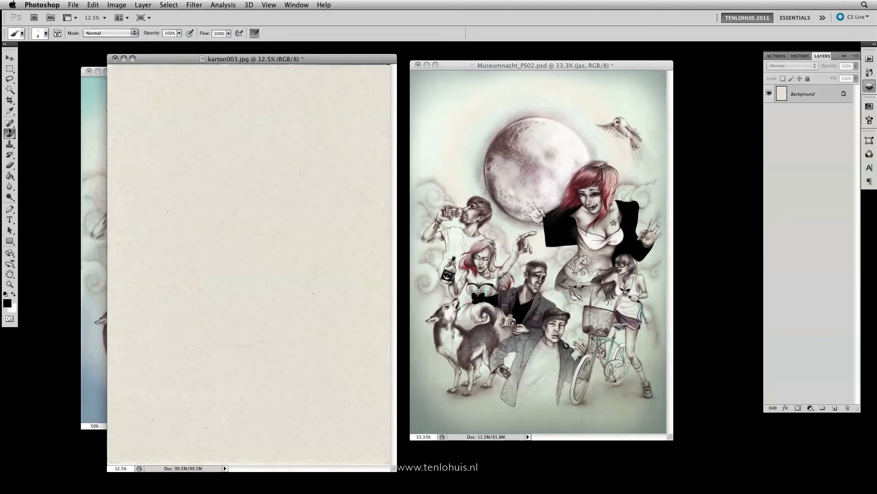
# Copy a rounded freehand Lasso selection from the upper middle of karton003.jpg and paste it above the "jas" layer in Museumnacht_PS02.psd.
pyautogui.press('l')
pyautogui.moveTo(271, 137)
pyautogui.mouseDown()
pyautogui.moveTo(256, 290)
pyautogui.moveTo(295, 143)
pyautogui.mouseUp()
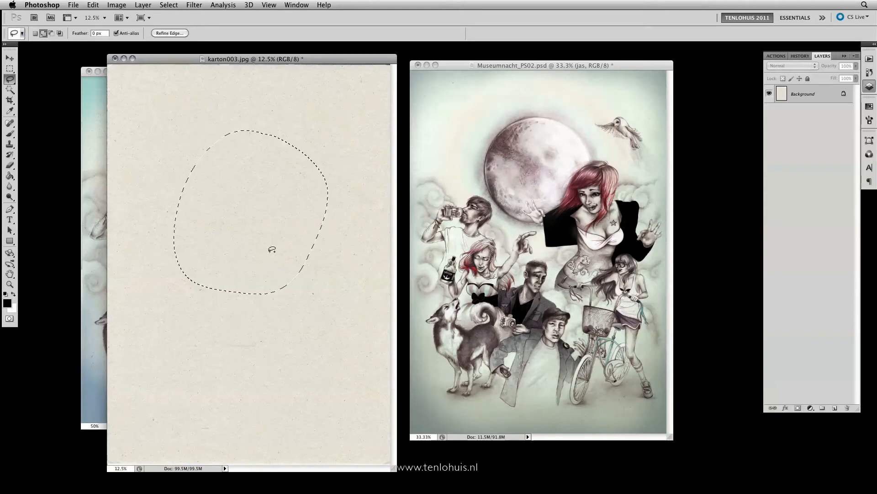
pyautogui.click(93, 5)
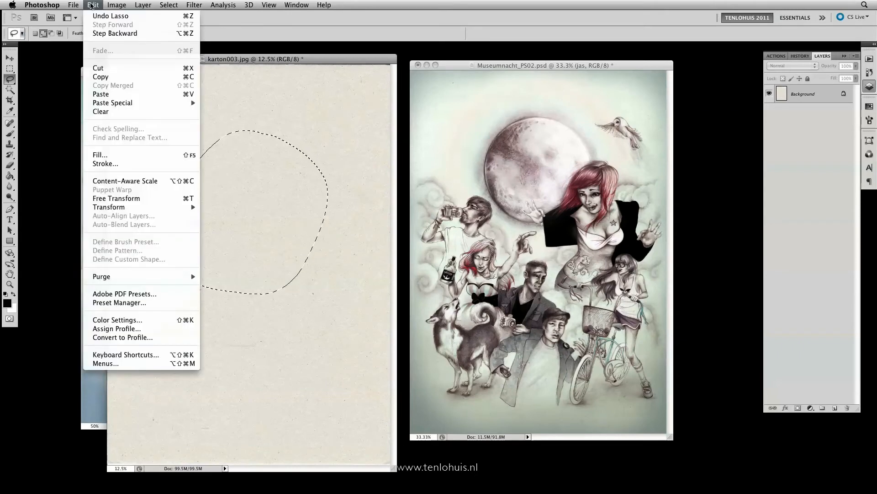
pyautogui.click(115, 76)
pyautogui.click(514, 84)
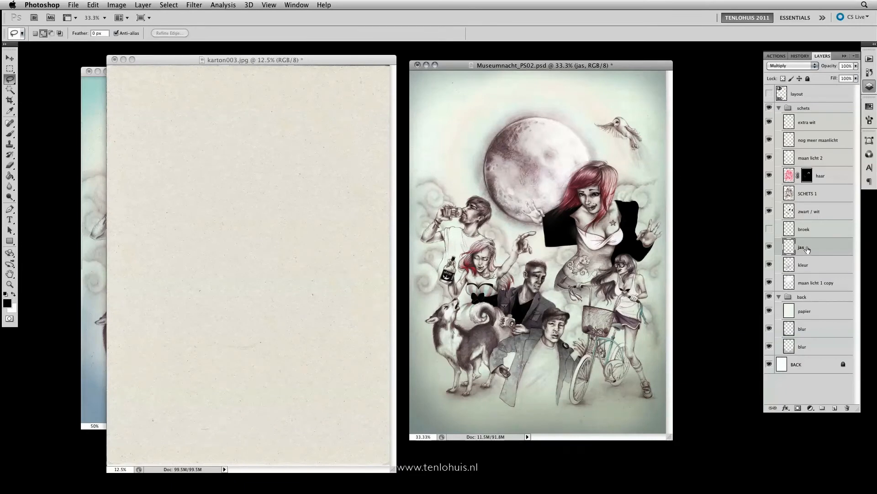
pyautogui.press('super+v')
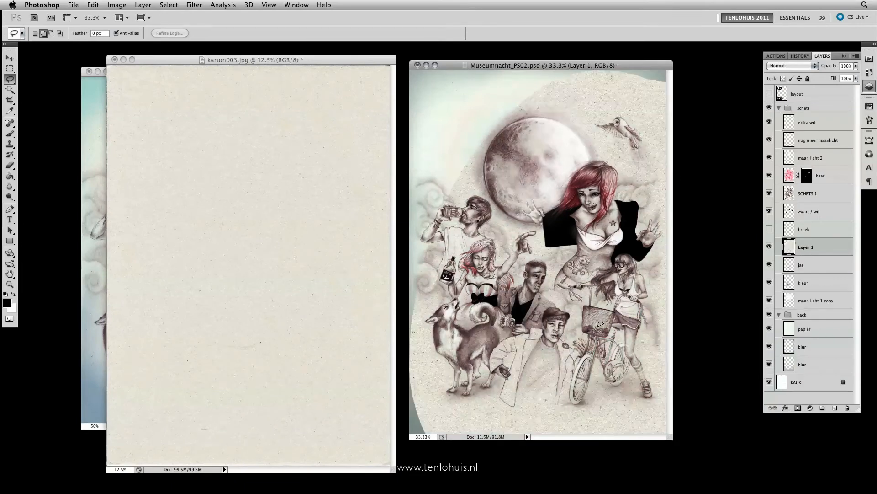
# Free-transform the pasted cardboard piece to about 33% width and 24% height, positioned over the capped man's coat.
pyautogui.click(10, 58)
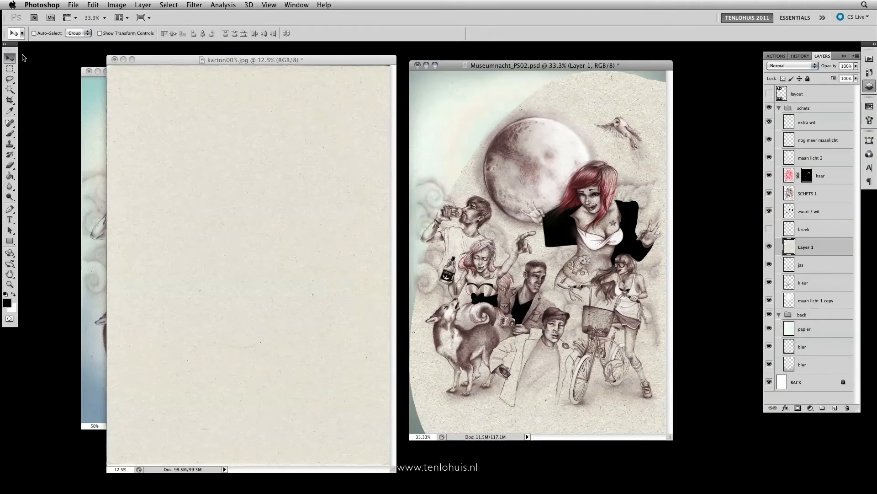
pyautogui.click(94, 5)
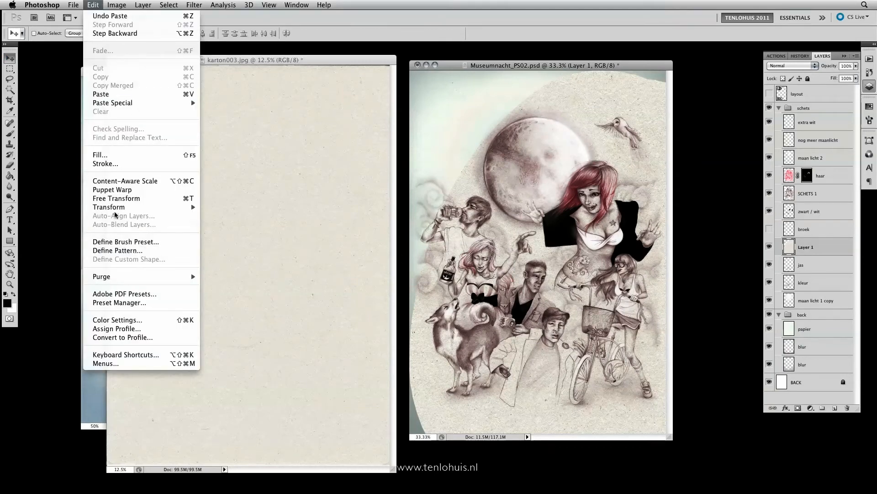
pyautogui.click(134, 199)
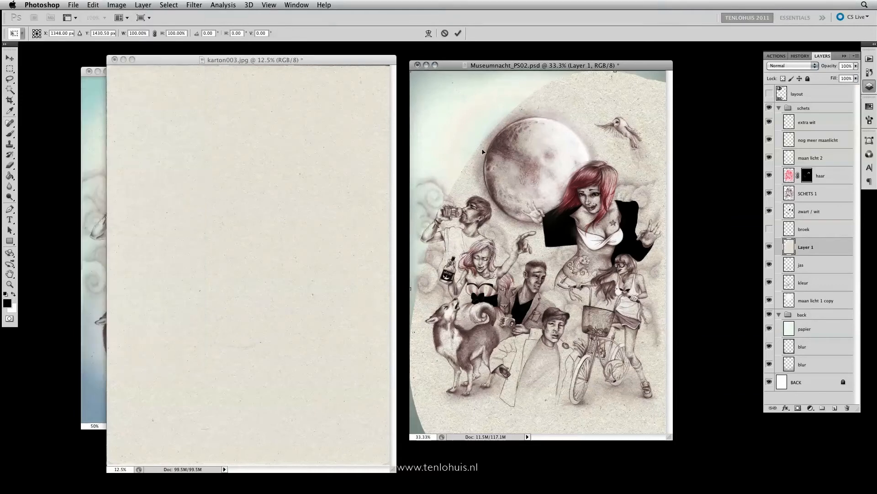
pyautogui.moveTo(416, 78); pyautogui.dragTo(487, 104)
pyautogui.moveTo(423, 83); pyautogui.dragTo(553, 227)
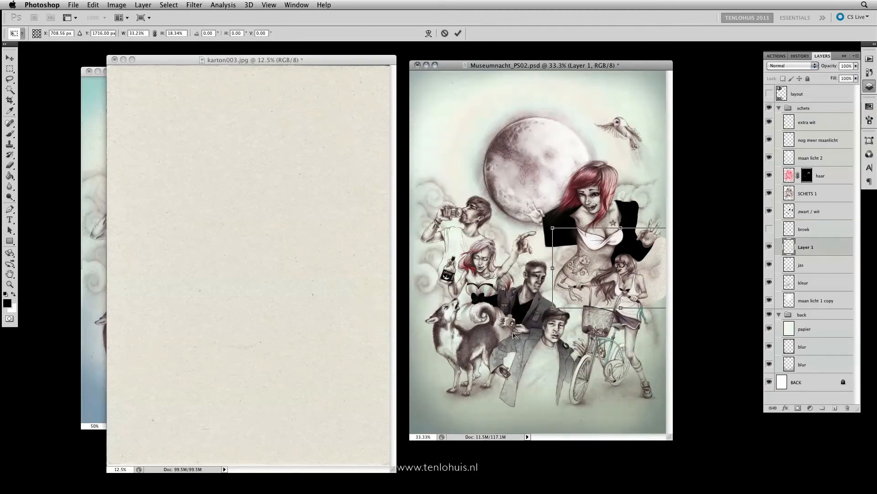
pyautogui.moveTo(632, 287); pyautogui.dragTo(543, 394)
pyautogui.moveTo(533, 336); pyautogui.dragTo(544, 312)
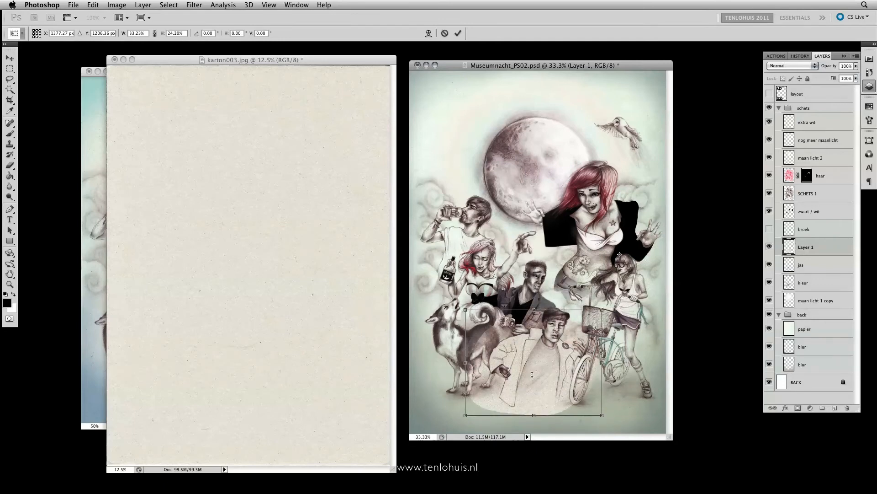
pyautogui.press('Return')
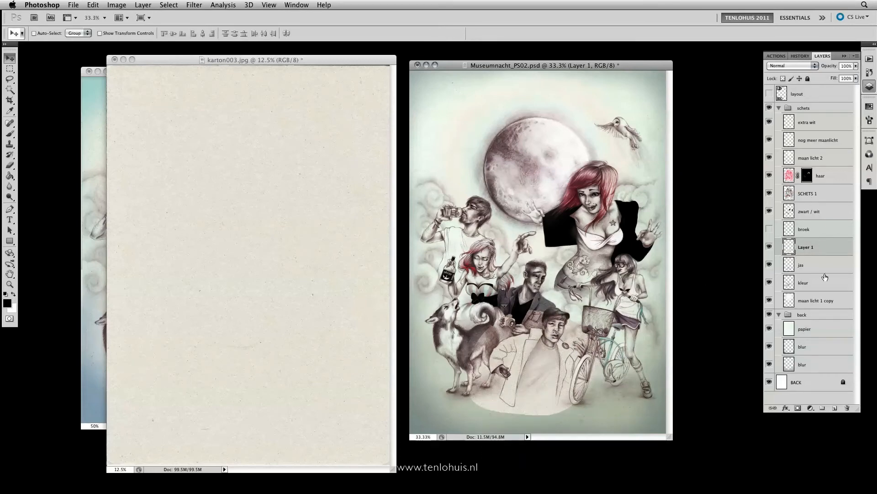
# Hide the "jas" layer and set the pasted cardboard layer's blend mode to Multiply.
pyautogui.click(794, 284)
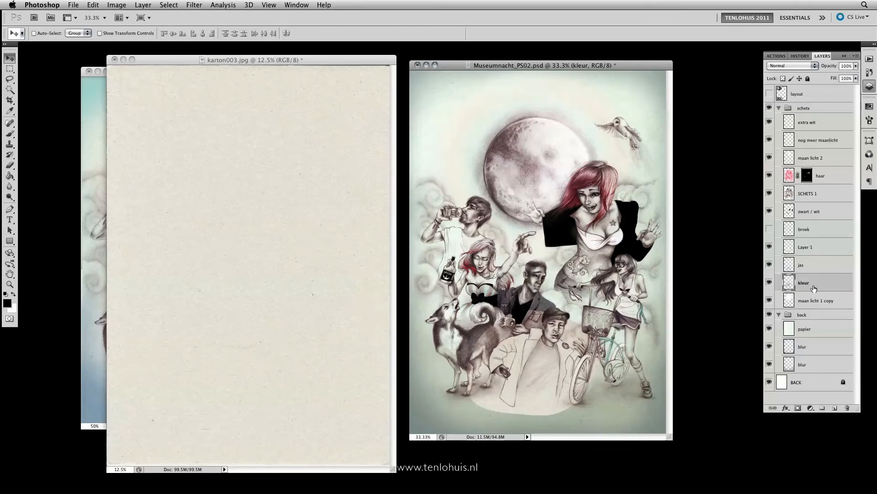
pyautogui.click(812, 251)
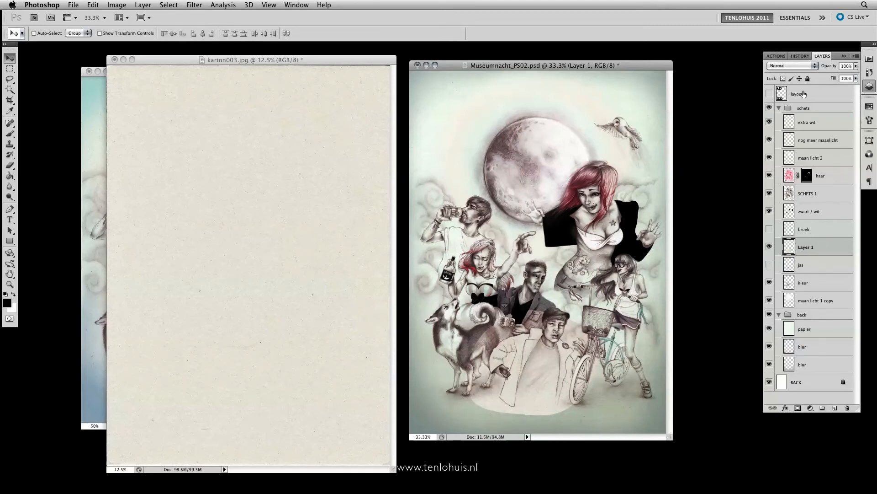
pyautogui.click(795, 68)
pyautogui.click(784, 90)
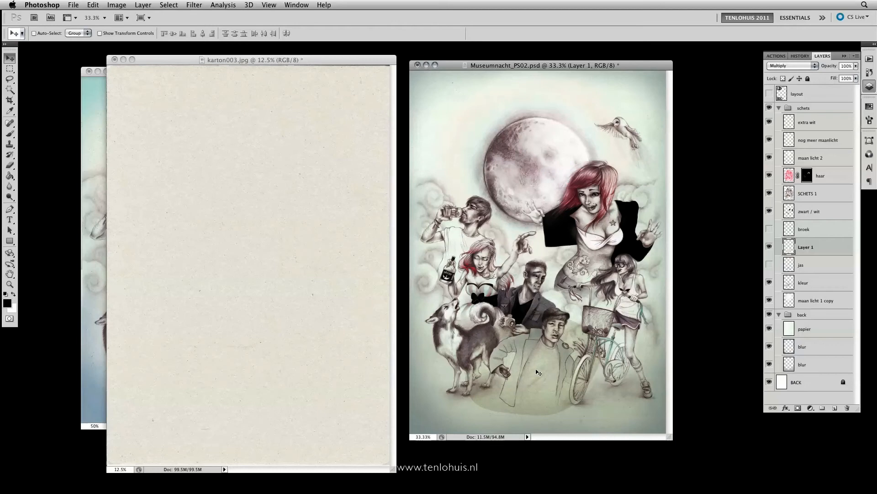
pyautogui.click(117, 5)
pyautogui.moveTo(151, 33)
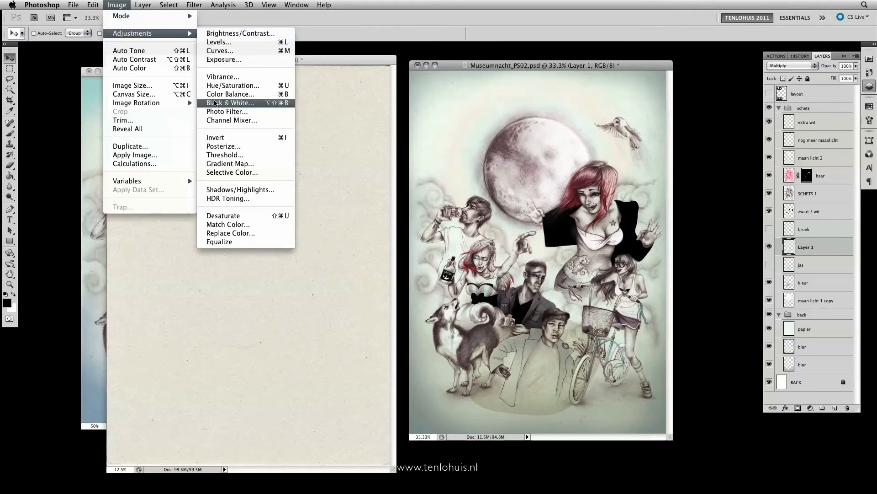
pyautogui.click(541, 65)
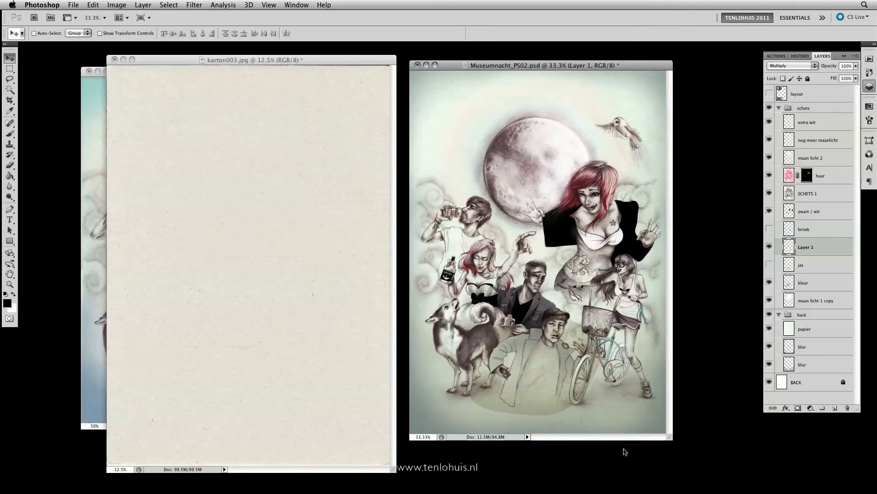
# Minimize karton003.jpg and erase the pasted cardboard around and below the capped man's coat with a hard 59 px Eraser at 100% opacity.
pyautogui.click(123, 59)
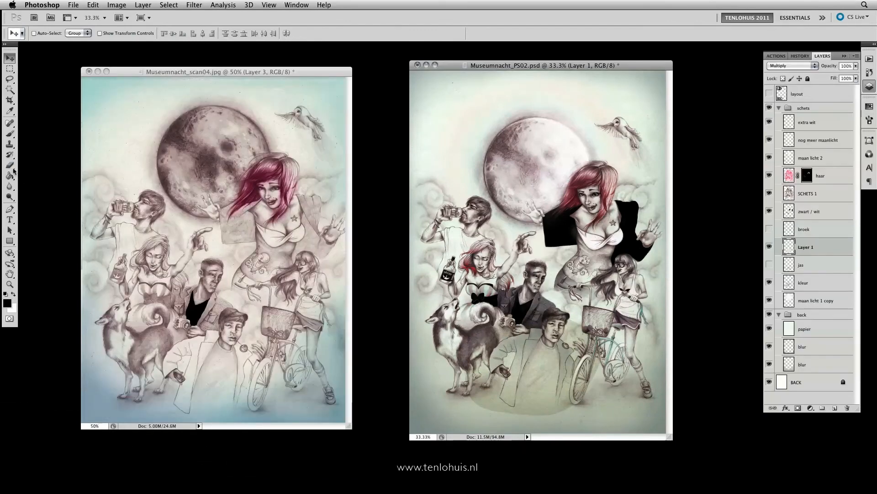
pyautogui.click(10, 165)
pyautogui.click(45, 34)
pyautogui.click(147, 34)
pyautogui.moveTo(149, 43); pyautogui.dragTo(200, 45)
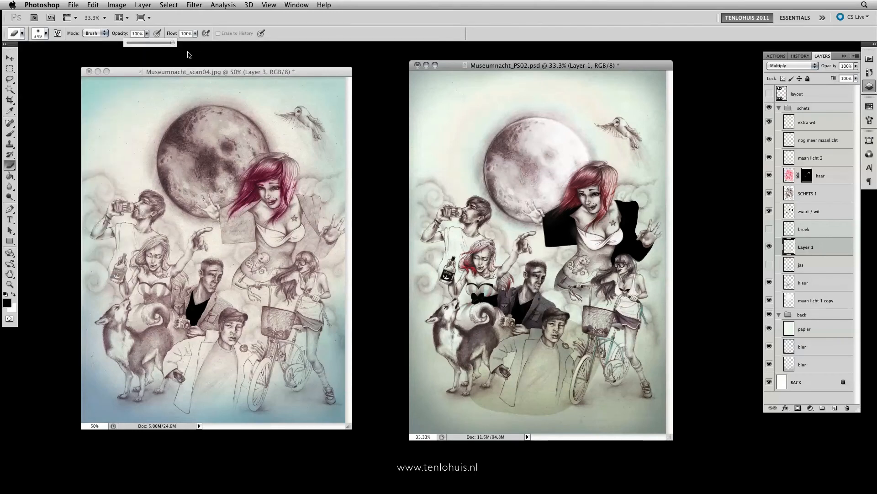
pyautogui.click(45, 33)
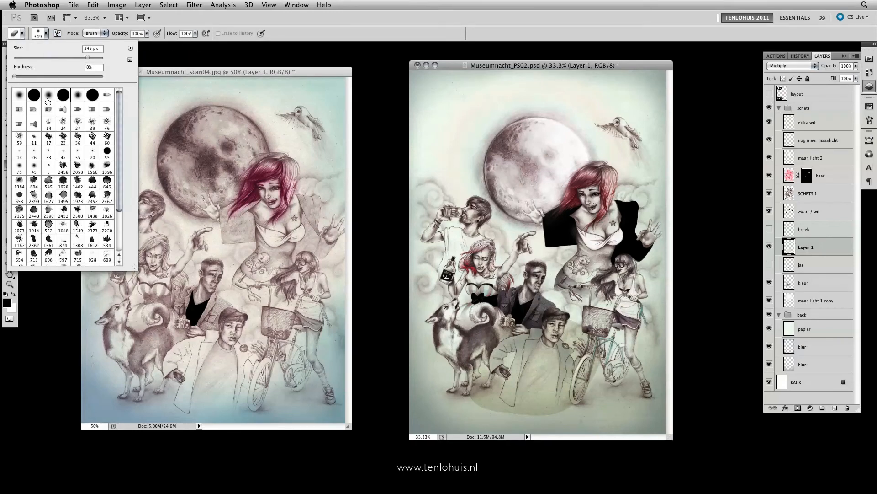
pyautogui.click(63, 95)
pyautogui.moveTo(87, 58); pyautogui.dragTo(45, 57)
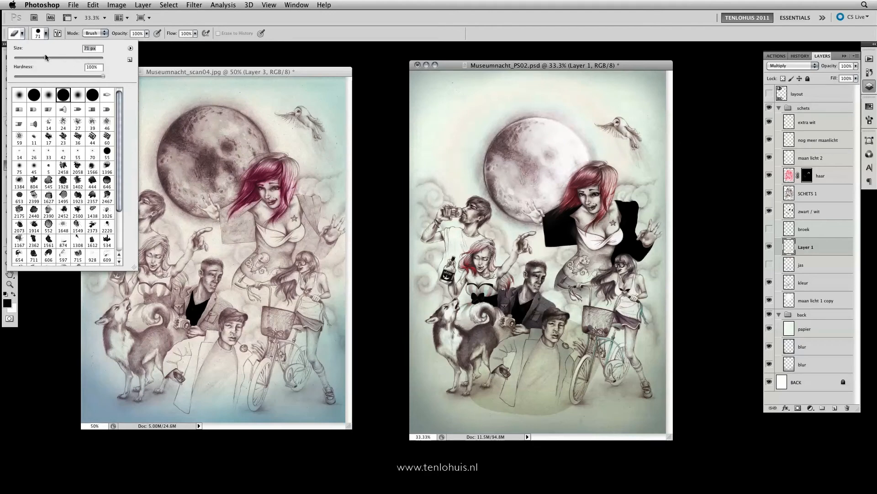
pyautogui.moveTo(45, 58); pyautogui.dragTo(43, 58)
pyautogui.click(521, 61)
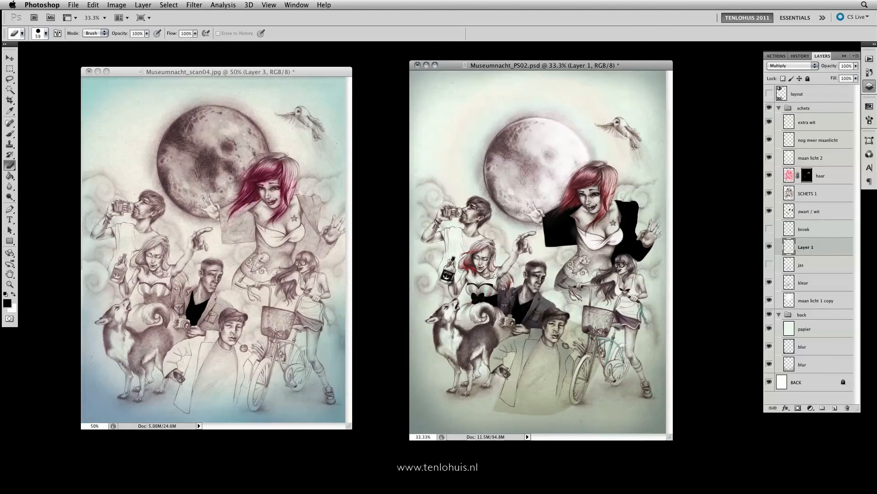
pyautogui.moveTo(514, 415)
pyautogui.mouseDown()
pyautogui.moveTo(526, 400)
pyautogui.moveTo(557, 410)
pyautogui.moveTo(580, 403)
pyautogui.mouseUp()
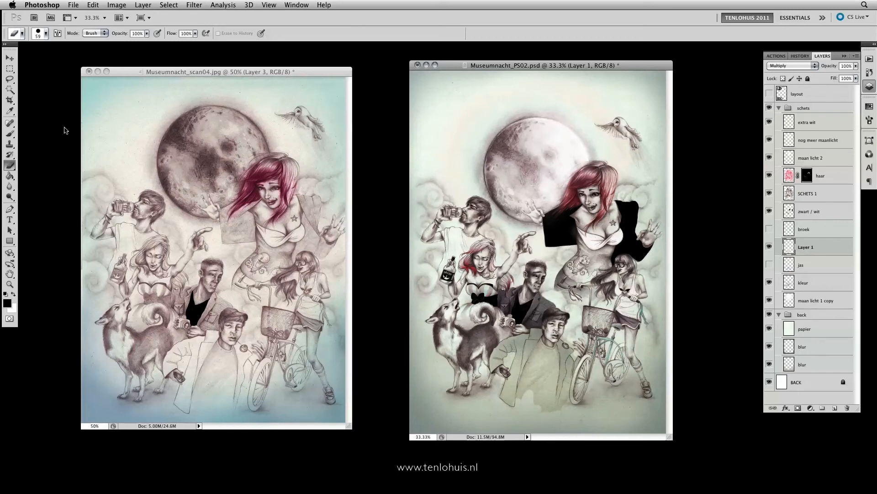
# Fade out the lower edge of the pasted cardboard beneath the coat with a soft Eraser of about 360 px.
pyautogui.click(46, 34)
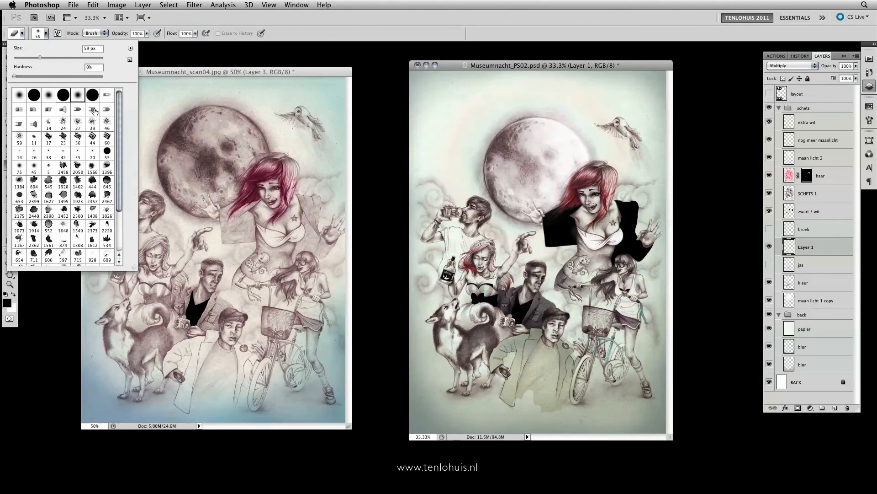
pyautogui.moveTo(79, 58); pyautogui.dragTo(88, 57)
pyautogui.moveTo(534, 411); pyautogui.dragTo(535, 405)
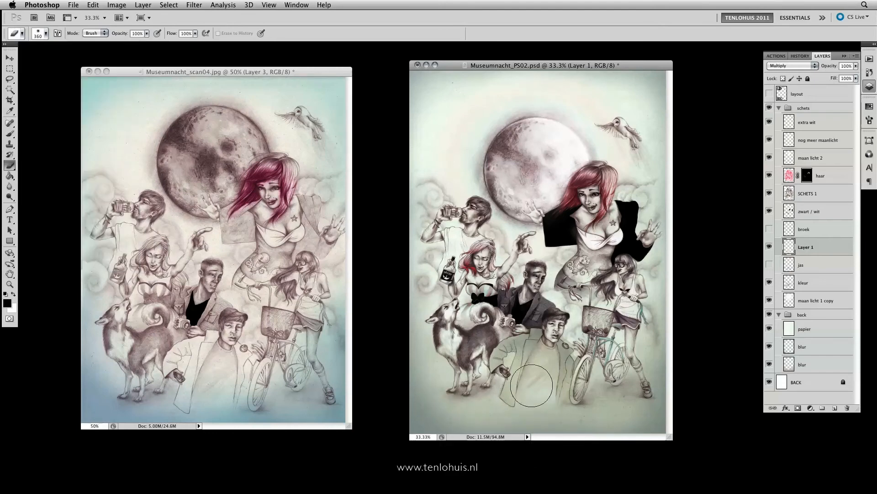
pyautogui.click(9, 58)
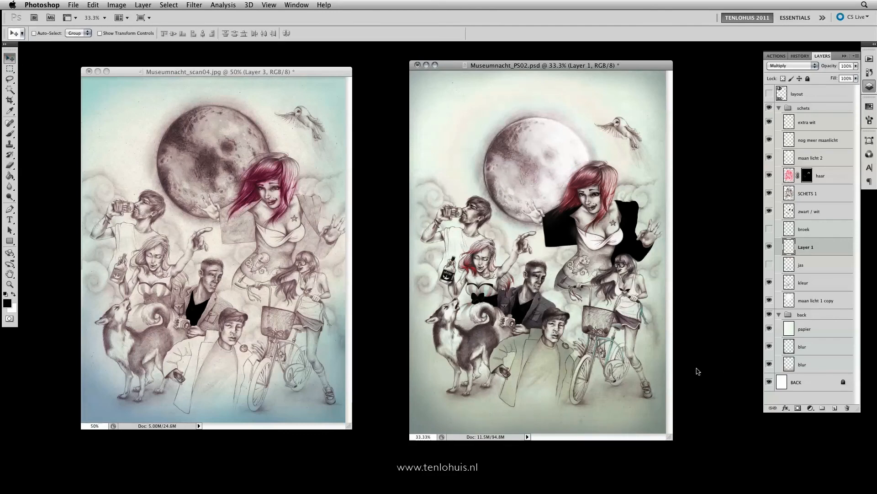
# Hide the pasted cardboard layer "Layer 1" and show the "jas" and "broek" layers.
pyautogui.click(770, 247)
pyautogui.click(777, 265)
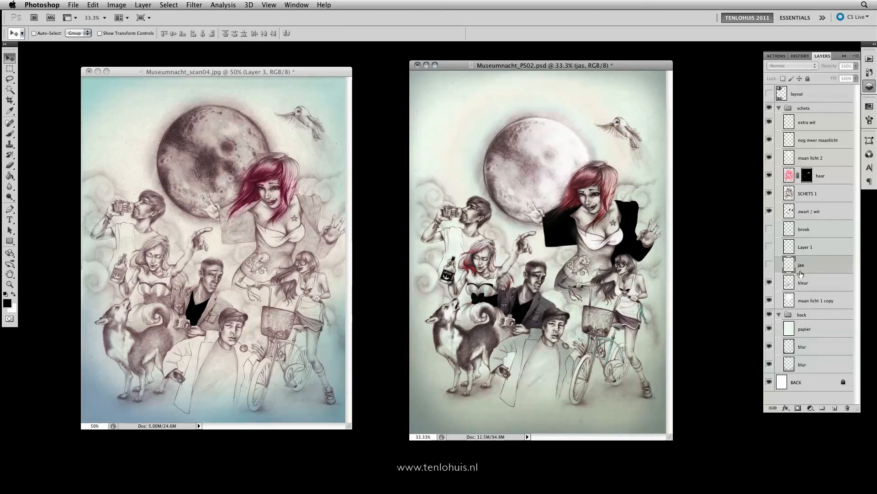
pyautogui.click(770, 264)
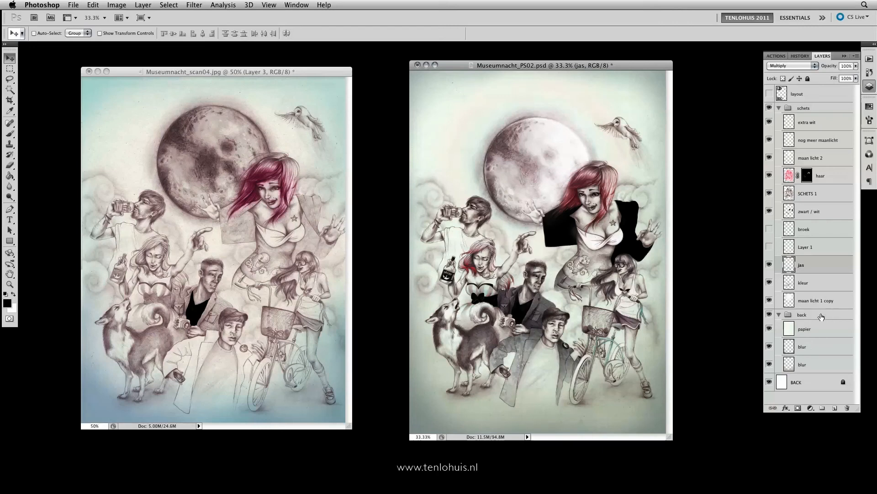
pyautogui.click(810, 231)
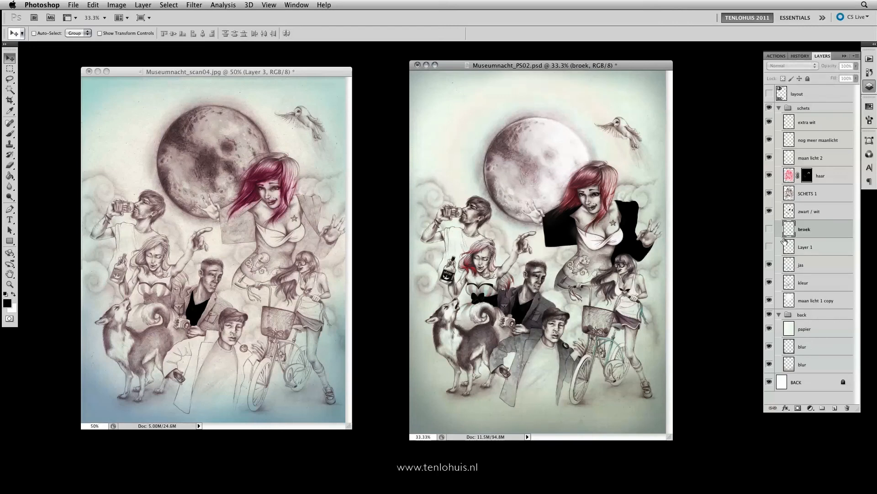
pyautogui.click(769, 229)
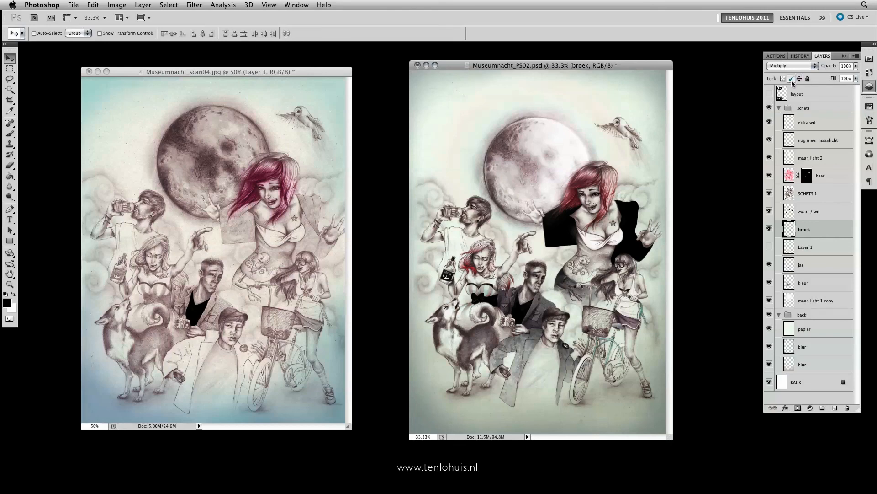
# Show the "layout" layer, and leave Museumnacht_PS02.psd alone in the middle of the workspace with Museumnacht_scan04.jpg minimized.
pyautogui.click(770, 94)
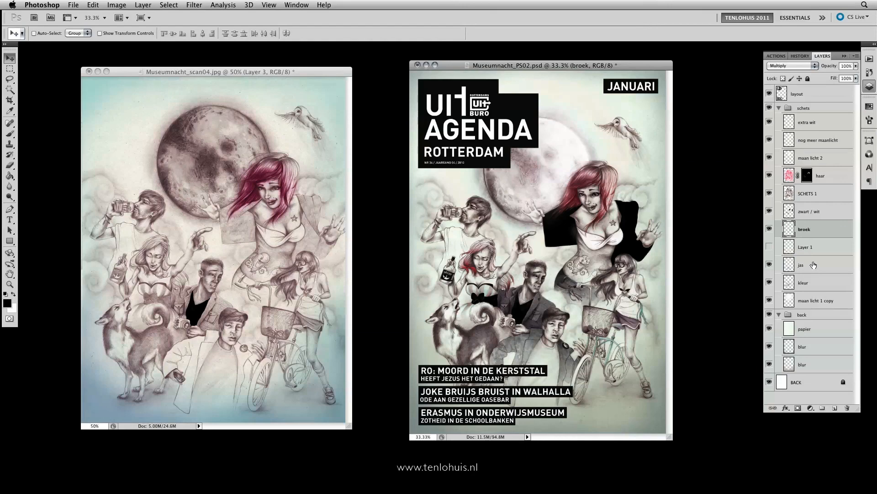
pyautogui.click(98, 71)
pyautogui.moveTo(508, 67); pyautogui.dragTo(367, 64)
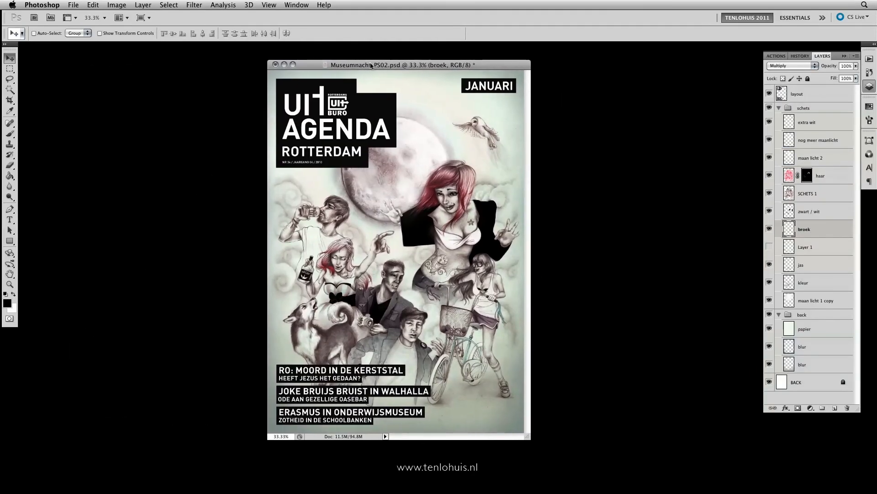